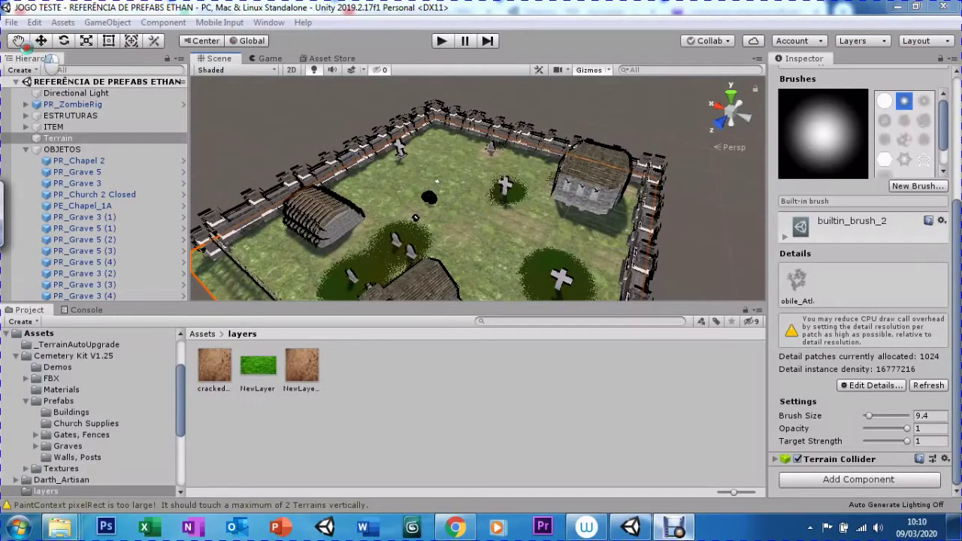
Zoom and orbit in close on the graveyard grass and graves, then show the top-level Assets folder
{"action": "left_click", "coordinate": [20, 41]}
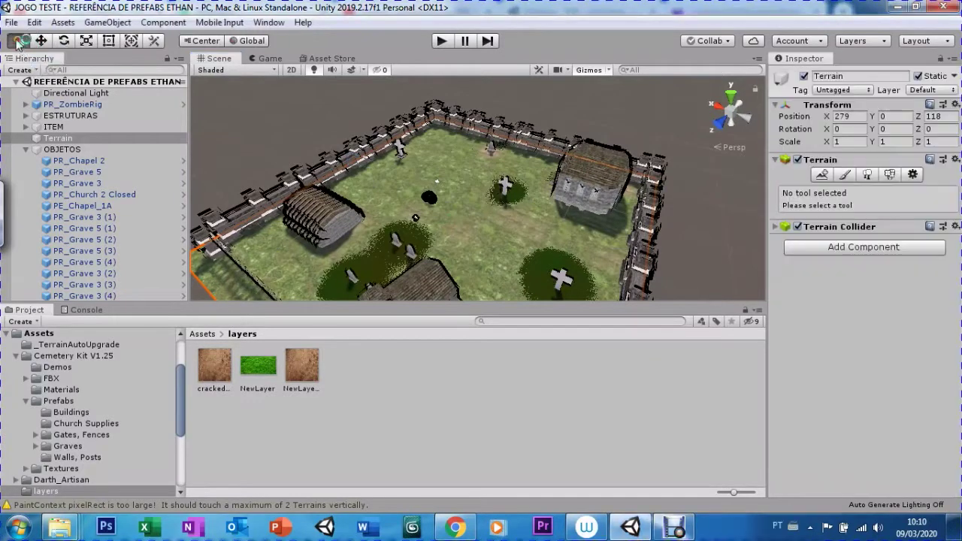
{"action": "scroll", "coordinate": [423, 204], "scroll_direction": "up", "scroll_amount": 2}
{"action": "scroll", "coordinate": [424, 203], "scroll_direction": "up", "scroll_amount": 2}
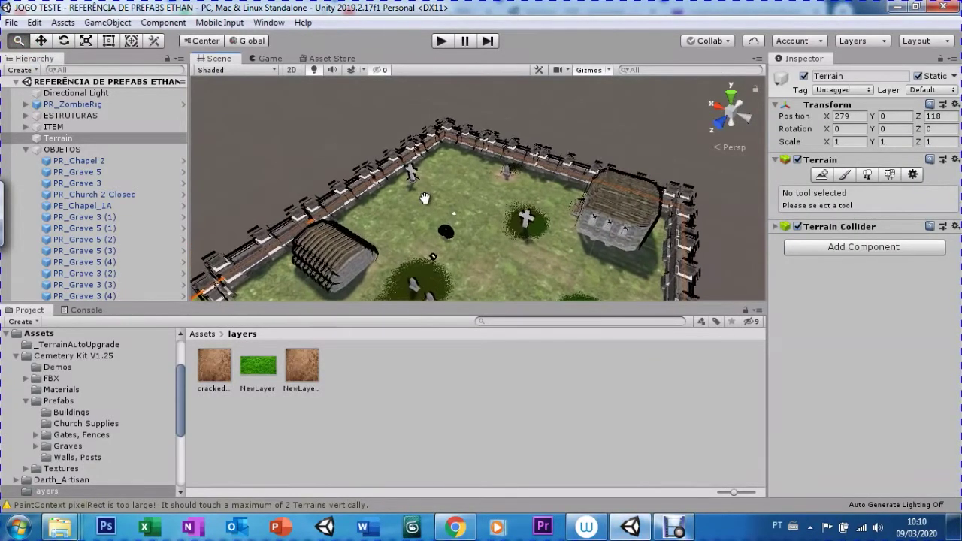
{"action": "scroll", "coordinate": [424, 201], "scroll_direction": "up", "scroll_amount": 2}
{"action": "scroll", "coordinate": [425, 198], "scroll_direction": "up", "scroll_amount": 2}
{"action": "left_click_drag", "start_coordinate": [425, 198], "coordinate": [375, 189], "text": "alt"}
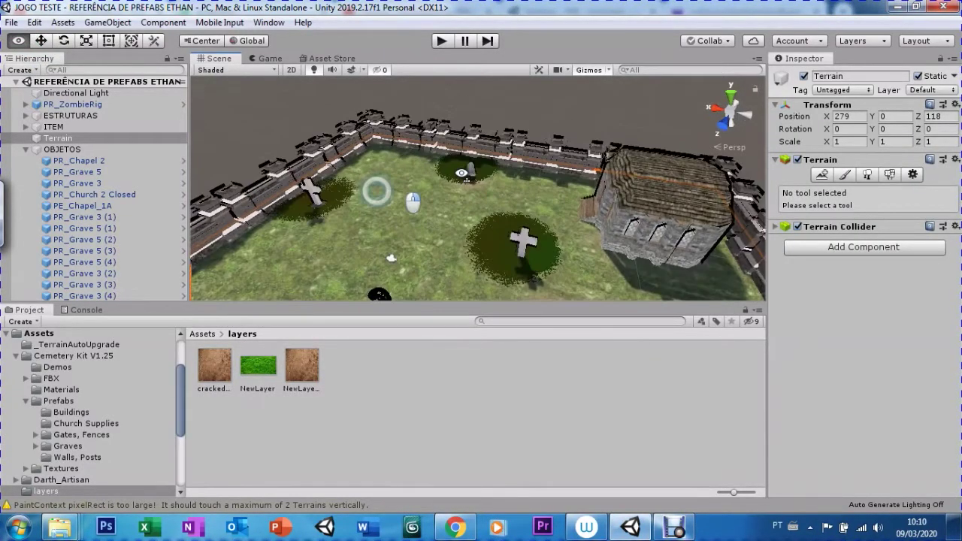
{"action": "scroll", "coordinate": [455, 186], "scroll_direction": "up", "scroll_amount": 3}
{"action": "left_click_drag", "start_coordinate": [455, 186], "coordinate": [475, 141], "text": "alt"}
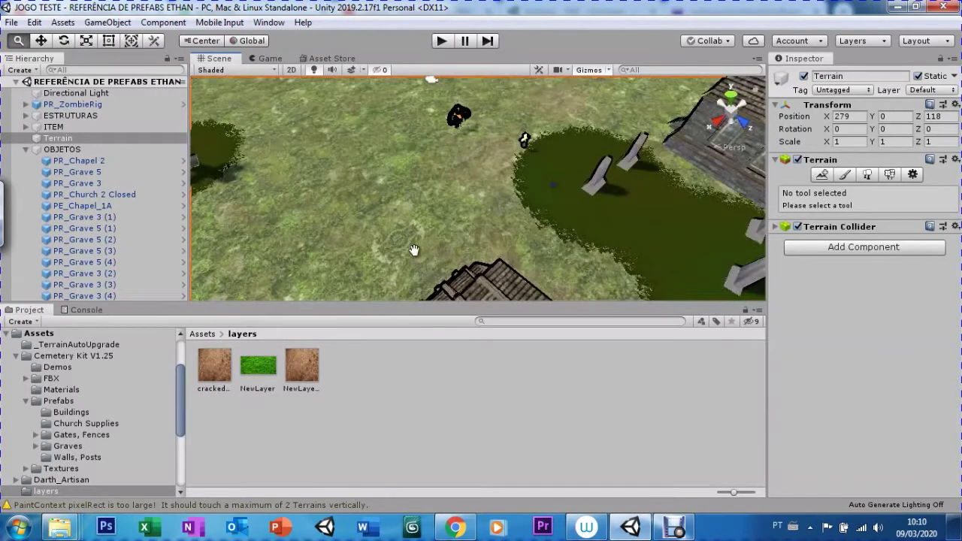
{"action": "left_click", "coordinate": [200, 335]}
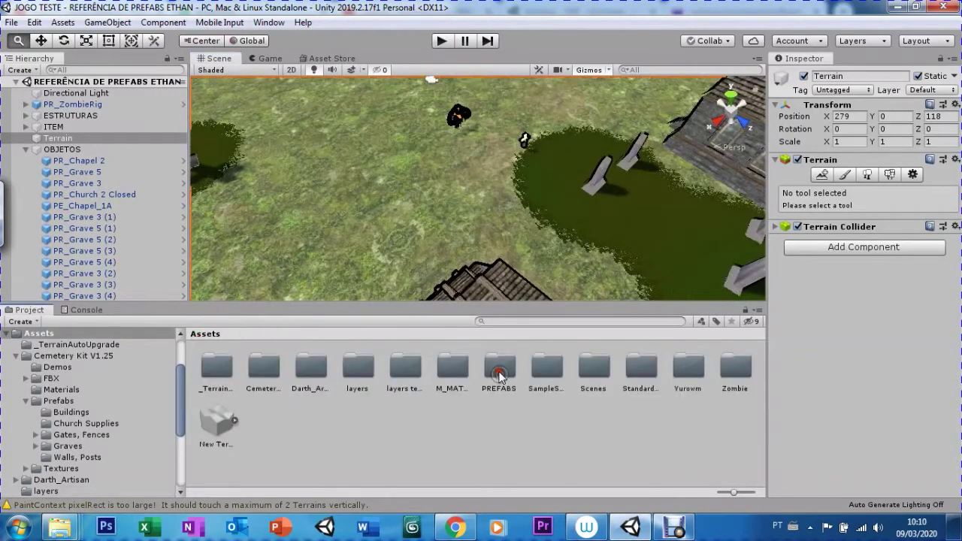
Drag the PR_Fence_1E gate prefab from PREFABS onto the grass and move it along X to 325.65
{"action": "double_click", "coordinate": [499, 373]}
{"action": "left_click_drag", "start_coordinate": [455, 372], "coordinate": [311, 246]}
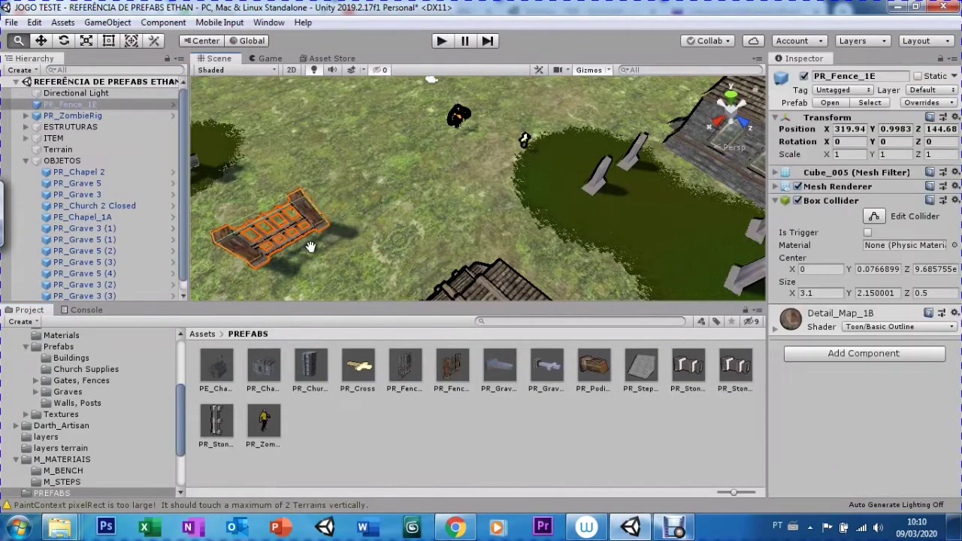
{"action": "scroll", "coordinate": [348, 194], "scroll_direction": "down", "scroll_amount": 5}
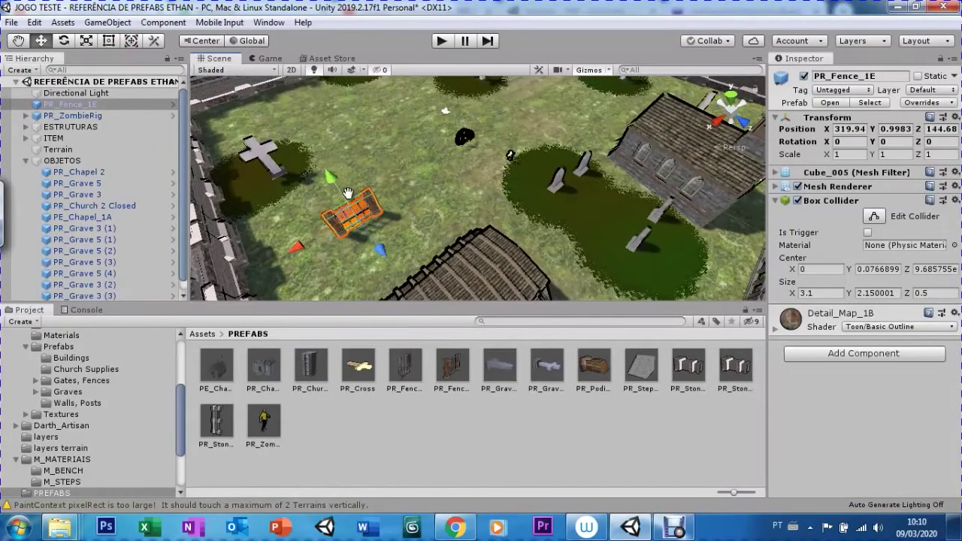
{"action": "left_click_drag", "start_coordinate": [298, 239], "coordinate": [263, 275]}
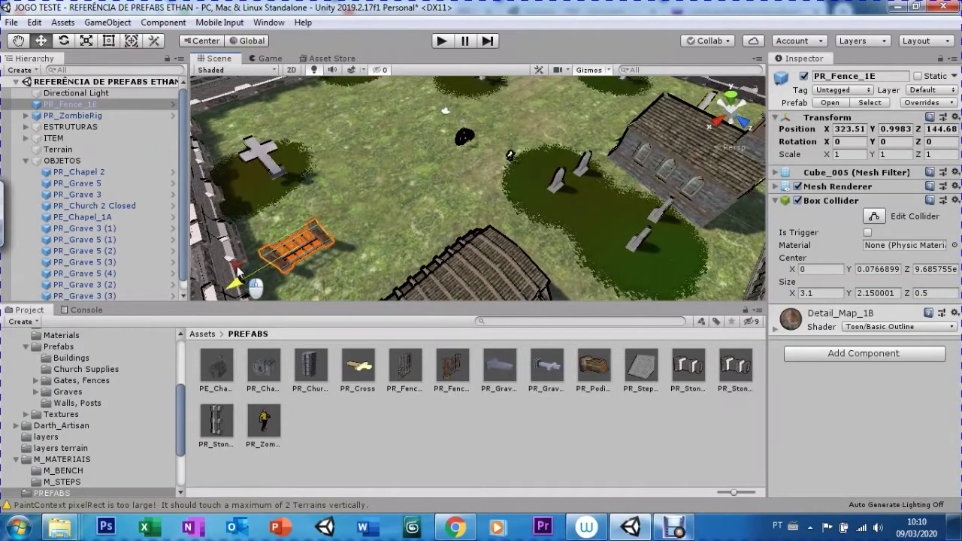
{"action": "left_click_drag", "start_coordinate": [242, 282], "coordinate": [200, 299]}
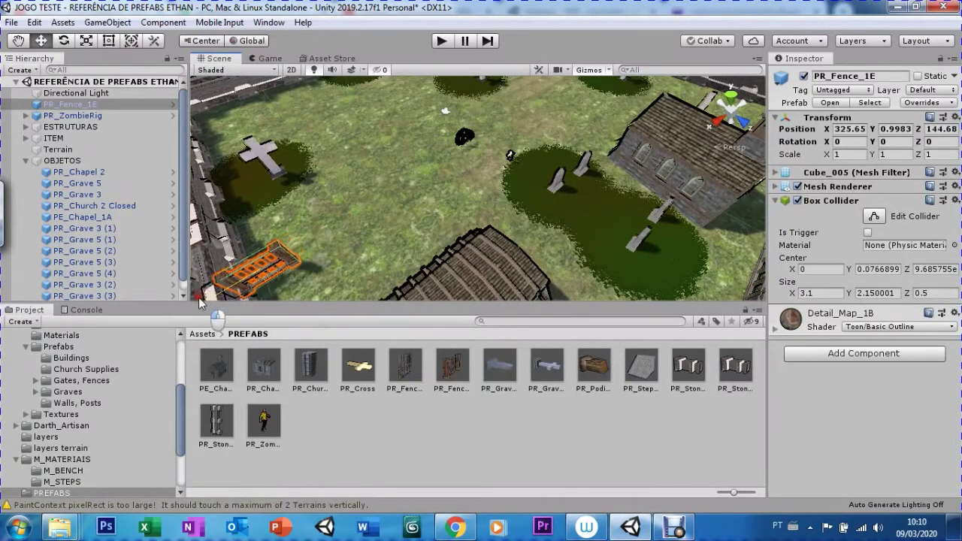
Orbit and zoom to face the long wall, then select and frame the PR_Fence_1E gate
{"action": "right_click_drag", "start_coordinate": [362, 226], "coordinate": [303, 216]}
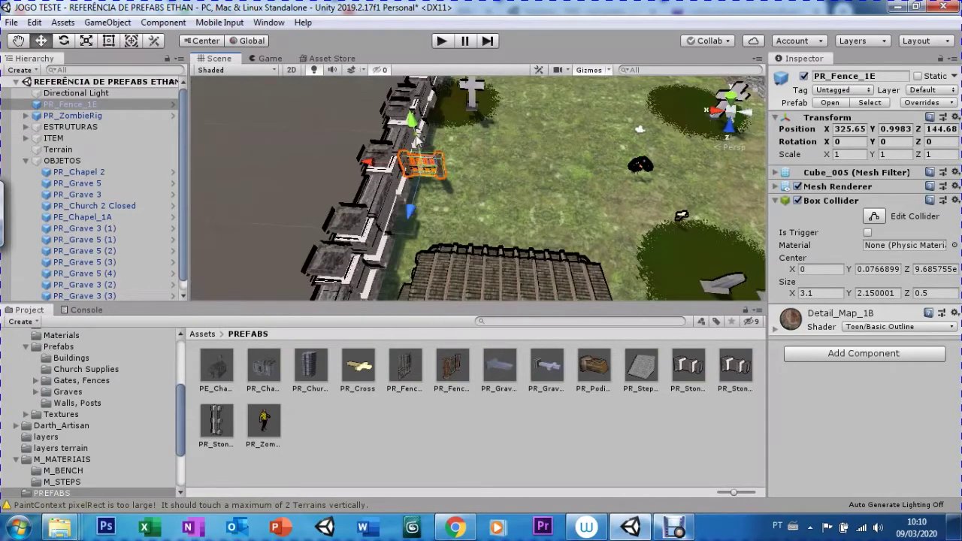
{"action": "scroll", "coordinate": [384, 274], "scroll_direction": "up", "scroll_amount": 3}
{"action": "scroll", "coordinate": [385, 273], "scroll_direction": "up", "scroll_amount": 2}
{"action": "right_click_drag", "start_coordinate": [384, 274], "coordinate": [314, 190]}
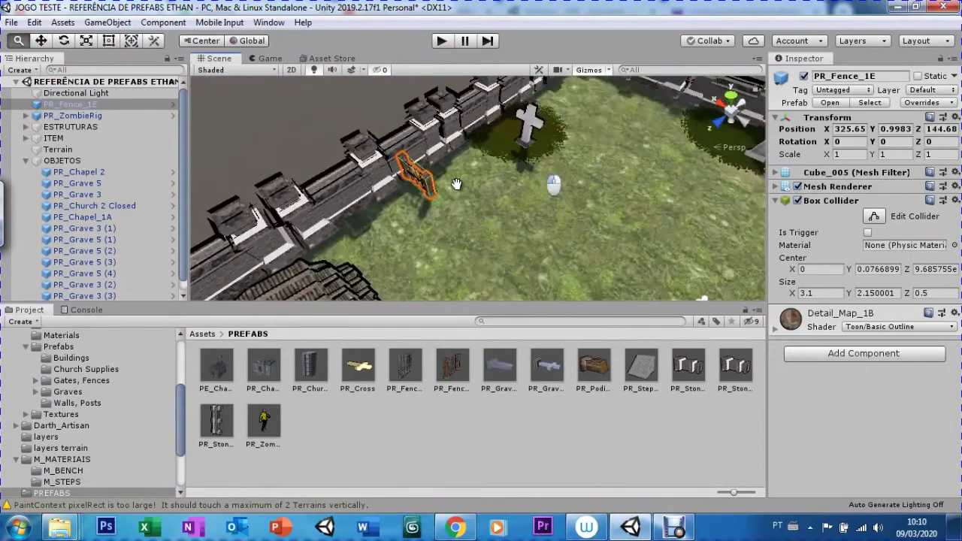
{"action": "scroll", "coordinate": [421, 193], "scroll_direction": "up", "scroll_amount": 3}
{"action": "scroll", "coordinate": [421, 193], "scroll_direction": "up", "scroll_amount": 2}
{"action": "scroll", "coordinate": [421, 193], "scroll_direction": "up", "scroll_amount": 2}
{"action": "scroll", "coordinate": [421, 193], "scroll_direction": "up", "scroll_amount": 2}
{"action": "scroll", "coordinate": [376, 166], "scroll_direction": "up", "scroll_amount": 2}
{"action": "scroll", "coordinate": [320, 133], "scroll_direction": "up", "scroll_amount": 2}
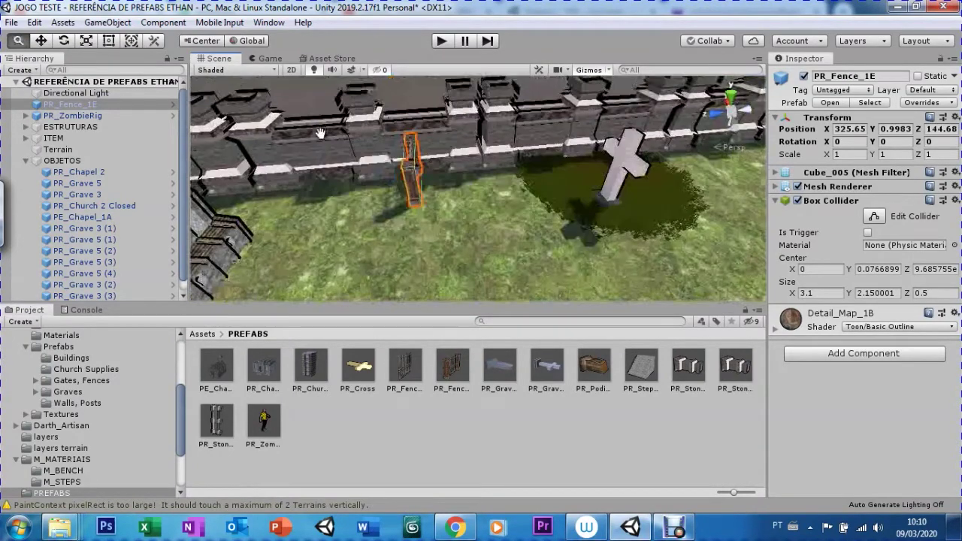
{"action": "left_click", "coordinate": [179, 58]}
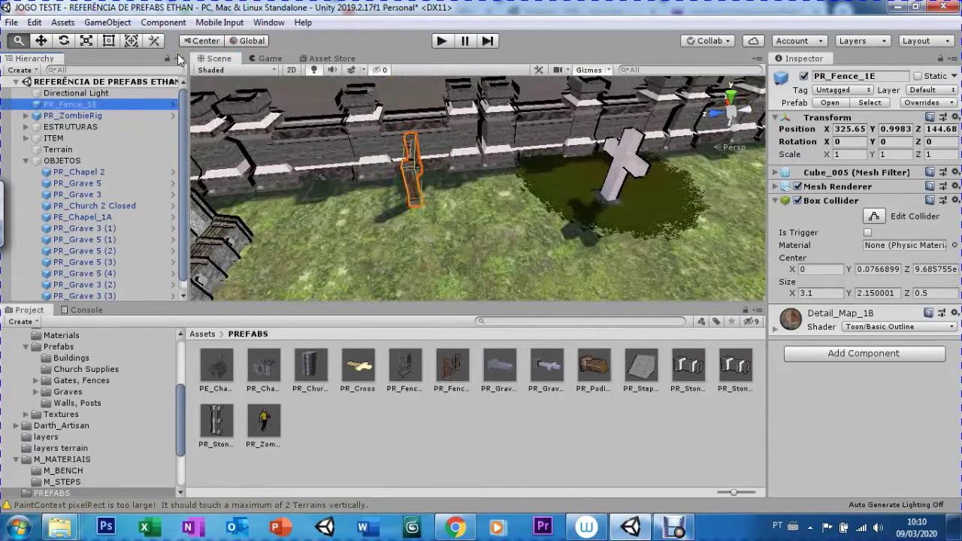
{"action": "double_click", "coordinate": [45, 103]}
Lower the gate to Y 0.95 and slide it along the wall to Z 146.67
{"action": "mouse_move", "coordinate": [366, 215]}
{"action": "left_mouse_down"}
{"action": "mouse_move", "coordinate": [410, 221]}
{"action": "mouse_move", "coordinate": [261, 92]}
{"action": "left_mouse_up"}
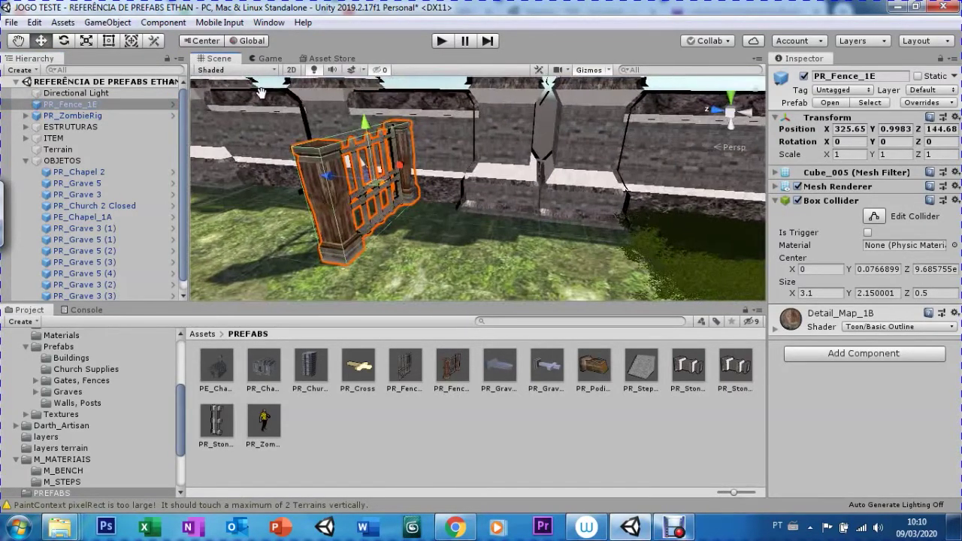
{"action": "mouse_move", "coordinate": [363, 129]}
{"action": "left_mouse_down"}
{"action": "mouse_move", "coordinate": [297, 172]}
{"action": "mouse_move", "coordinate": [277, 129]}
{"action": "left_mouse_up"}
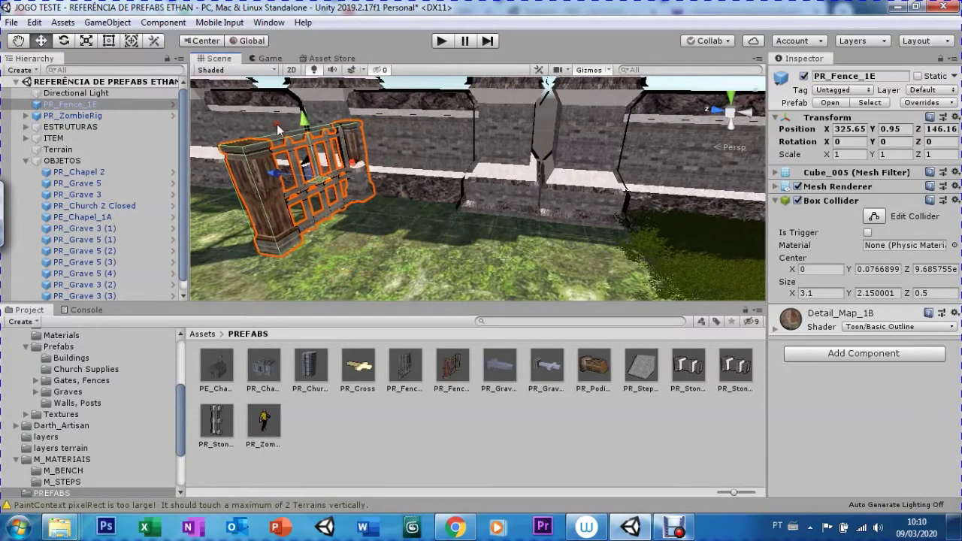
{"action": "mouse_move", "coordinate": [278, 174]}
{"action": "left_mouse_down"}
{"action": "mouse_move", "coordinate": [251, 170]}
{"action": "mouse_move", "coordinate": [321, 175]}
{"action": "mouse_move", "coordinate": [310, 187]}
{"action": "mouse_move", "coordinate": [275, 175]}
{"action": "mouse_move", "coordinate": [302, 184]}
{"action": "left_mouse_up"}
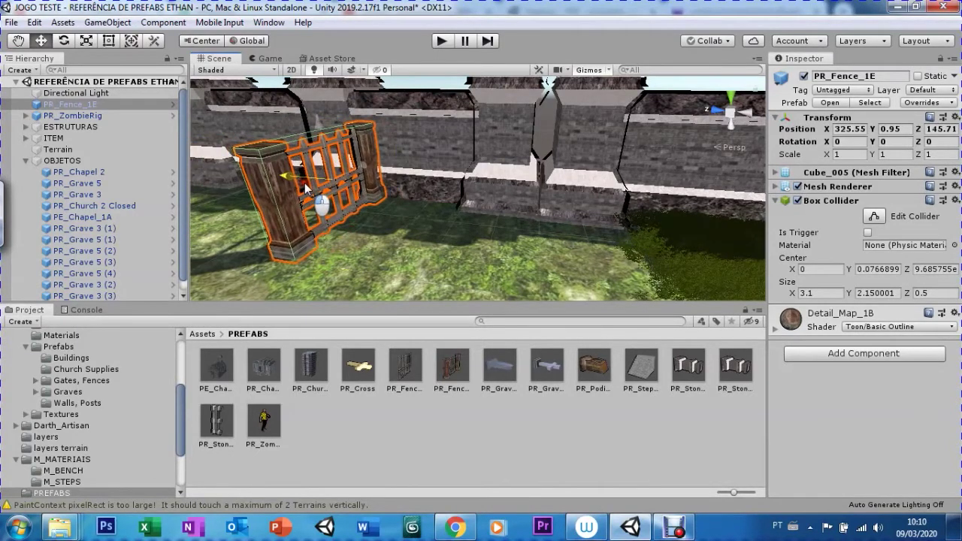
{"action": "left_click_drag", "start_coordinate": [302, 187], "coordinate": [364, 169]}
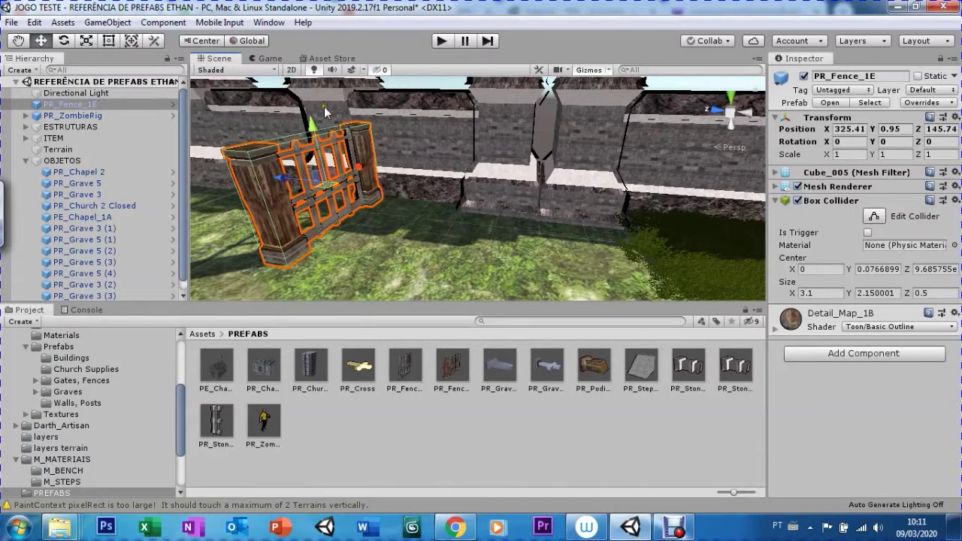
{"action": "left_click_drag", "start_coordinate": [296, 188], "coordinate": [304, 177]}
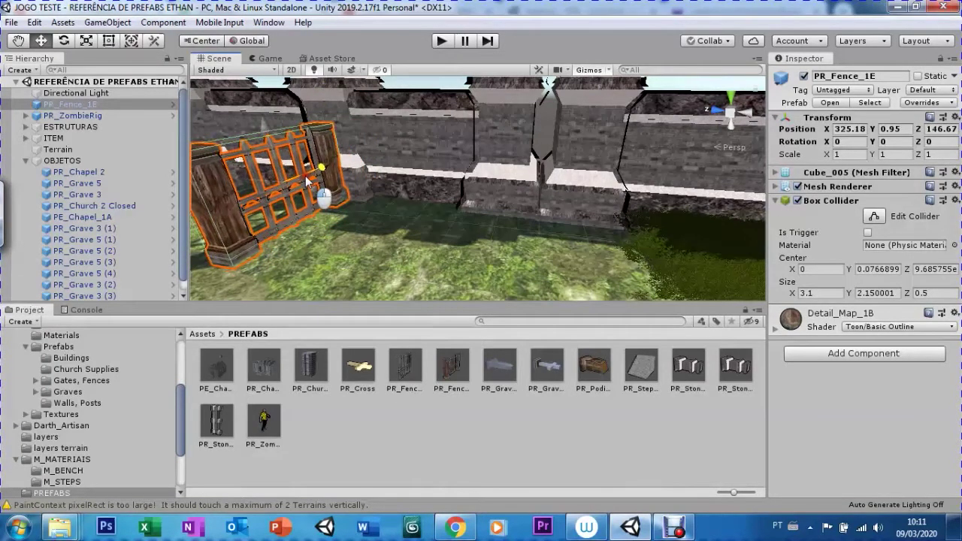
{"action": "left_click", "coordinate": [23, 164]}
Collapse OBJETOS and create a top-level empty GameObject renamed CERCADO
{"action": "left_click", "coordinate": [22, 162]}
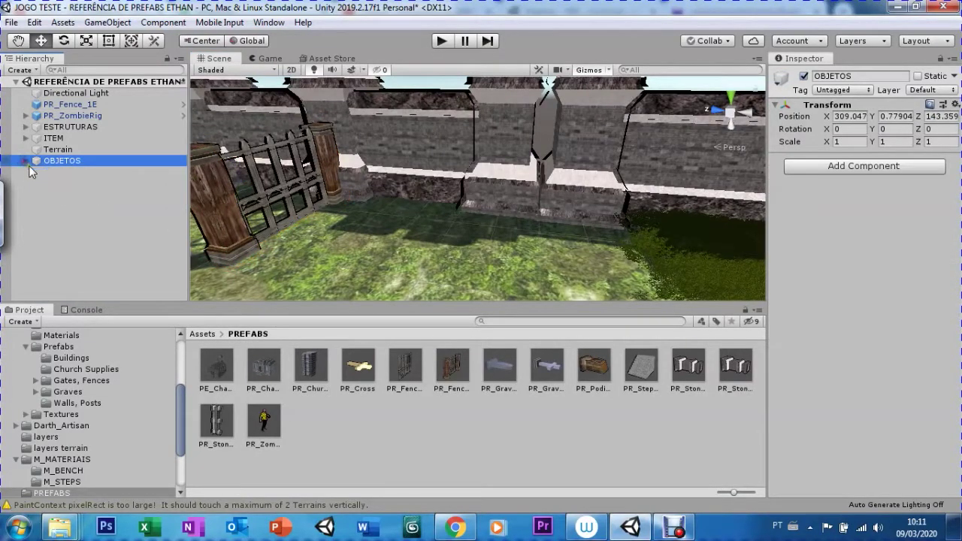
{"action": "right_click", "coordinate": [86, 190]}
{"action": "left_click", "coordinate": [120, 327]}
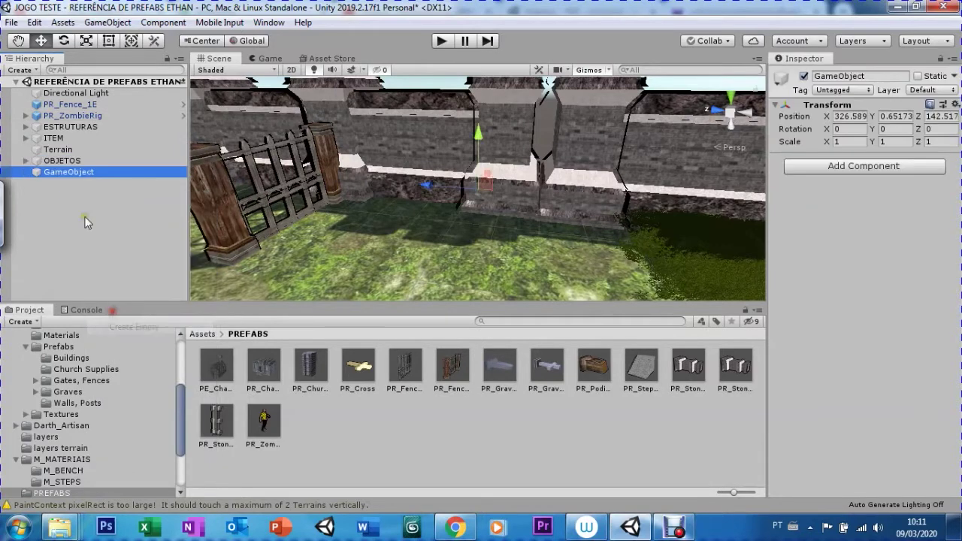
{"action": "left_click", "coordinate": [68, 174]}
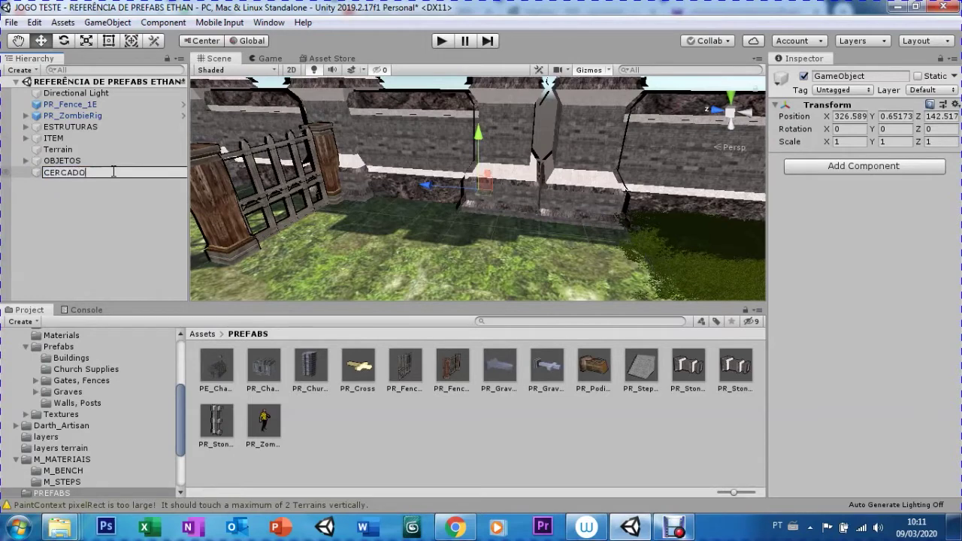
{"action": "key", "text": "Return"}
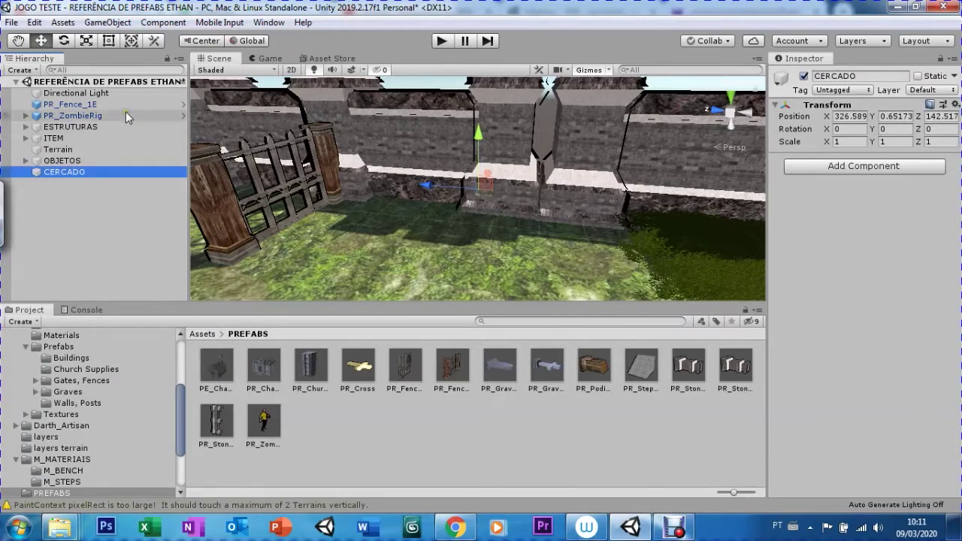
{"action": "left_click_drag", "start_coordinate": [82, 105], "coordinate": [67, 152]}
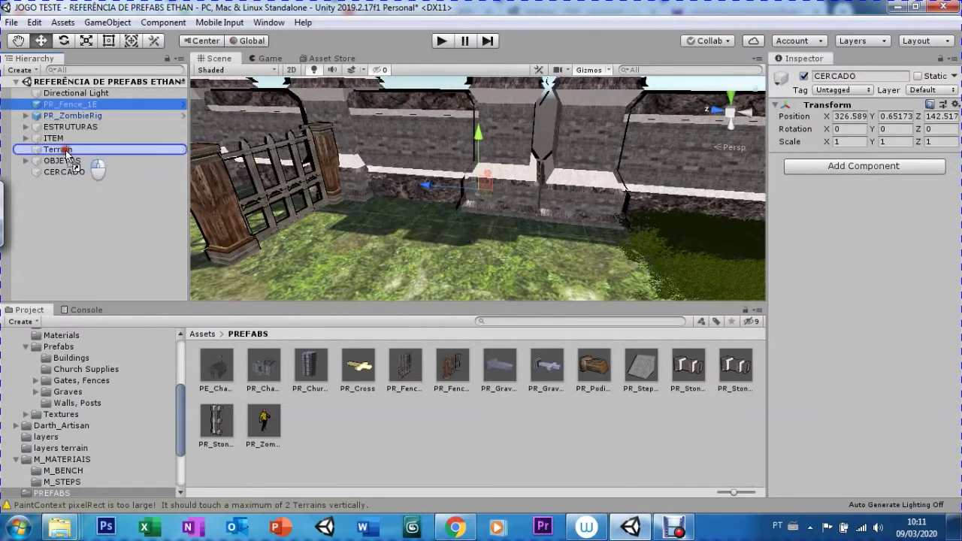
Parent PR_Fence_1E under CERCADO, duplicate it, and slide the copy to local Z 0.43
{"action": "left_click_drag", "start_coordinate": [67, 152], "coordinate": [54, 171]}
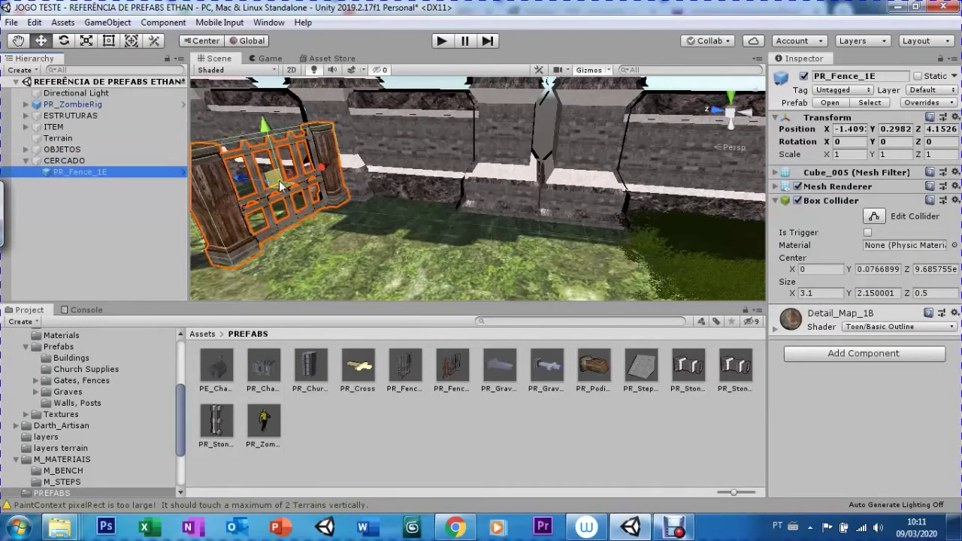
{"action": "key", "text": "ctrl+d"}
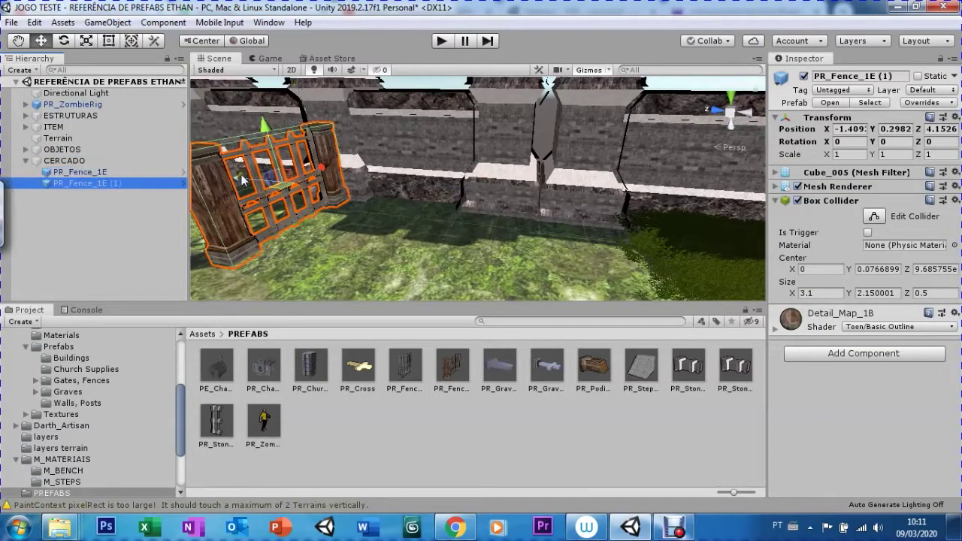
{"action": "left_click_drag", "start_coordinate": [243, 179], "coordinate": [382, 214]}
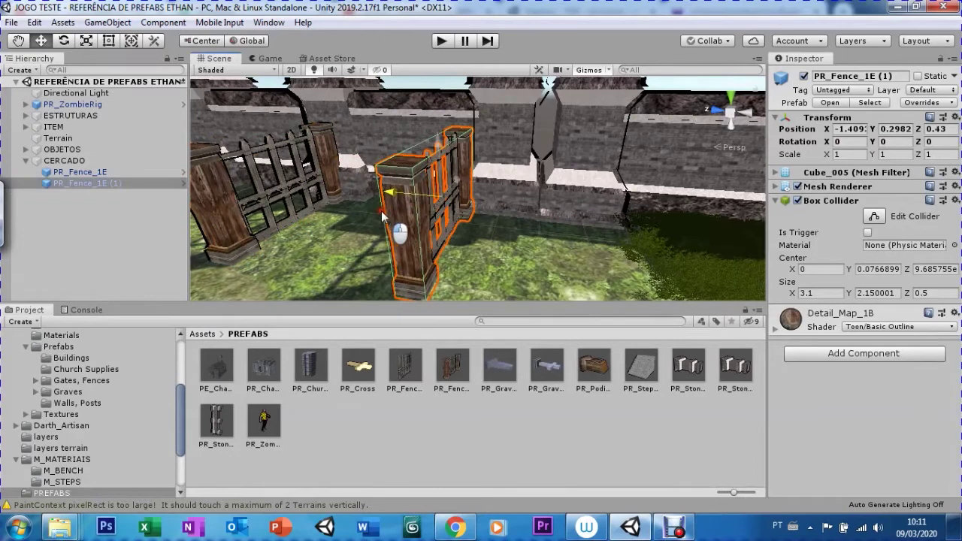
{"action": "left_click_drag", "start_coordinate": [302, 209], "coordinate": [80, 69], "text": "alt"}
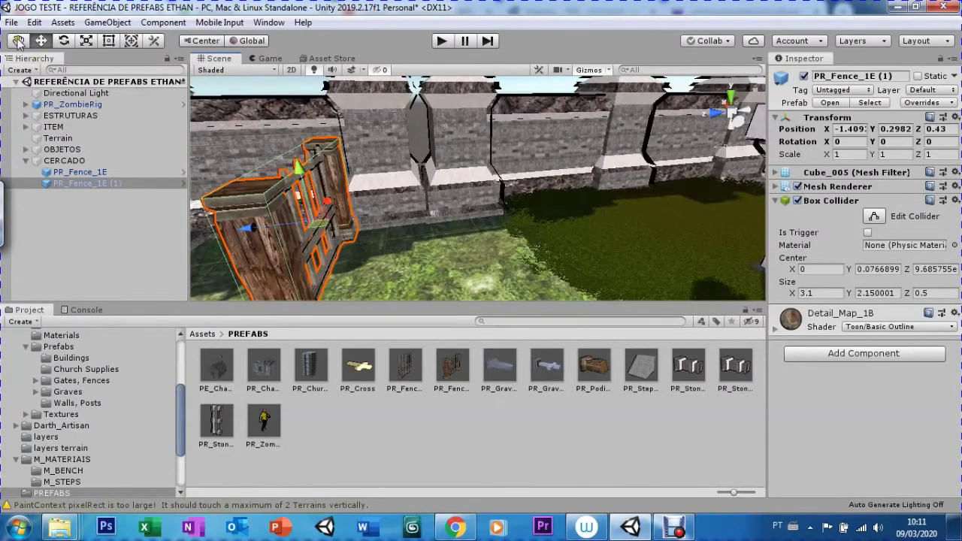
{"action": "left_click", "coordinate": [26, 150]}
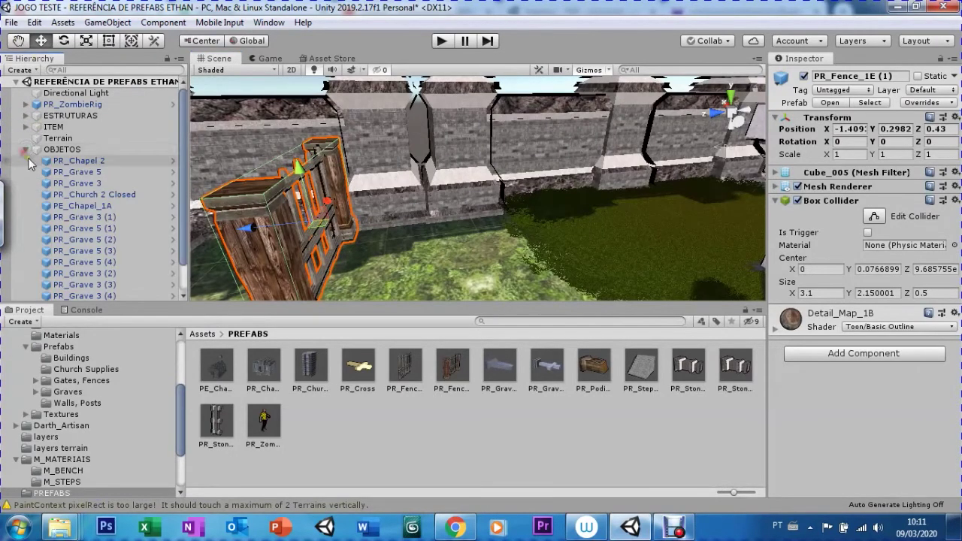
Frame the PR_Grave 3 headstone, select the small PR_Cross beside it, and zoom out
{"action": "scroll", "coordinate": [184, 205], "scroll_direction": "down", "scroll_amount": 3}
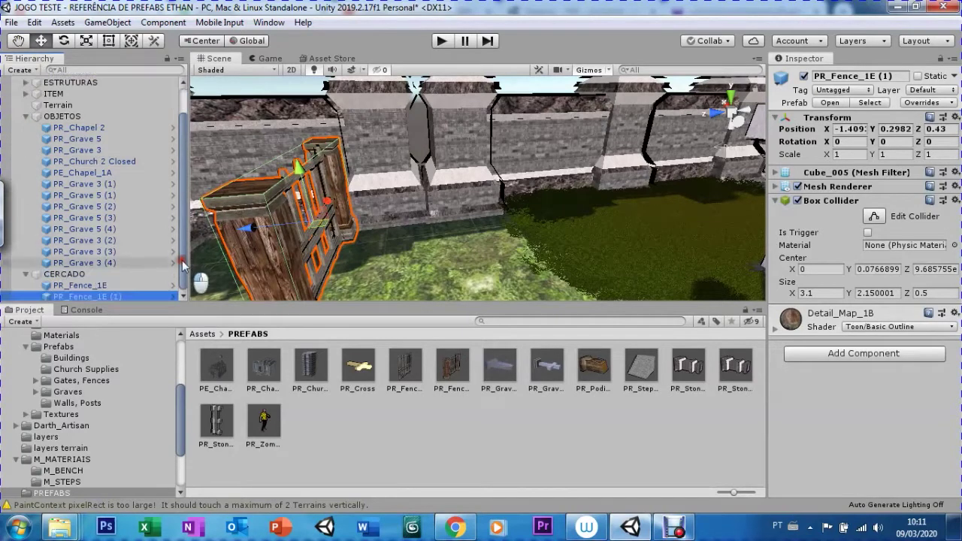
{"action": "double_click", "coordinate": [51, 150]}
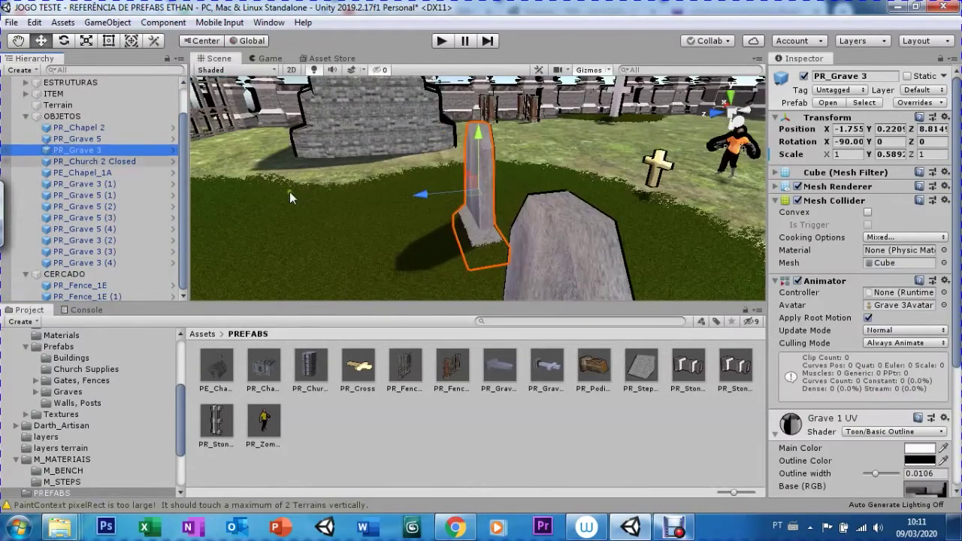
{"action": "left_click", "coordinate": [656, 171]}
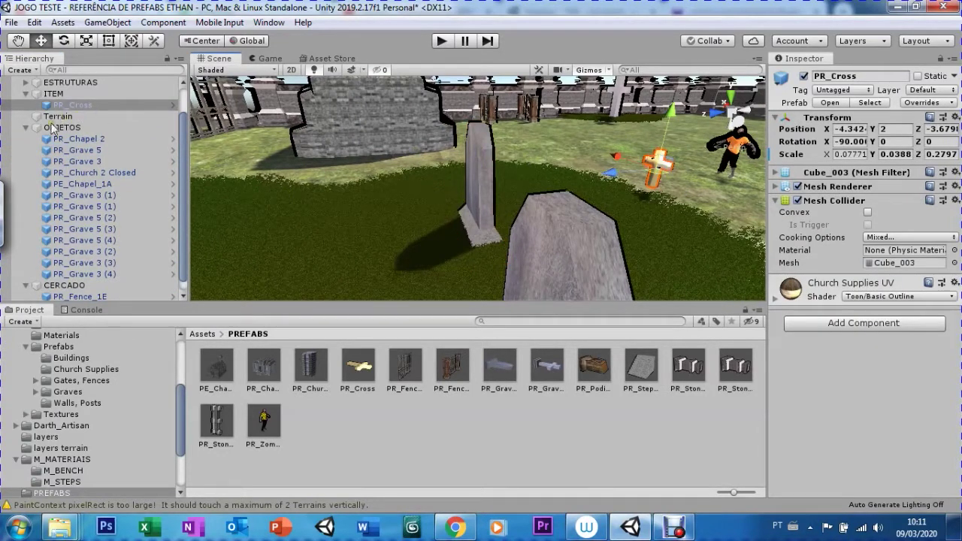
{"action": "scroll", "coordinate": [532, 224], "scroll_direction": "down", "scroll_amount": 3}
{"action": "scroll", "coordinate": [531, 224], "scroll_direction": "down", "scroll_amount": 2}
{"action": "scroll", "coordinate": [532, 224], "scroll_direction": "down", "scroll_amount": 2}
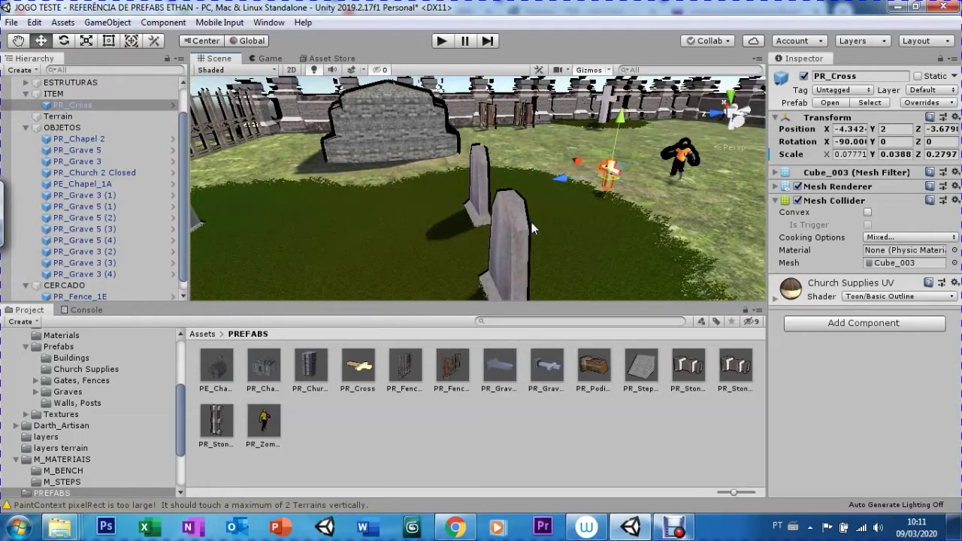
{"action": "scroll", "coordinate": [531, 222], "scroll_direction": "down", "scroll_amount": 2}
{"action": "scroll", "coordinate": [535, 178], "scroll_direction": "down", "scroll_amount": 2}
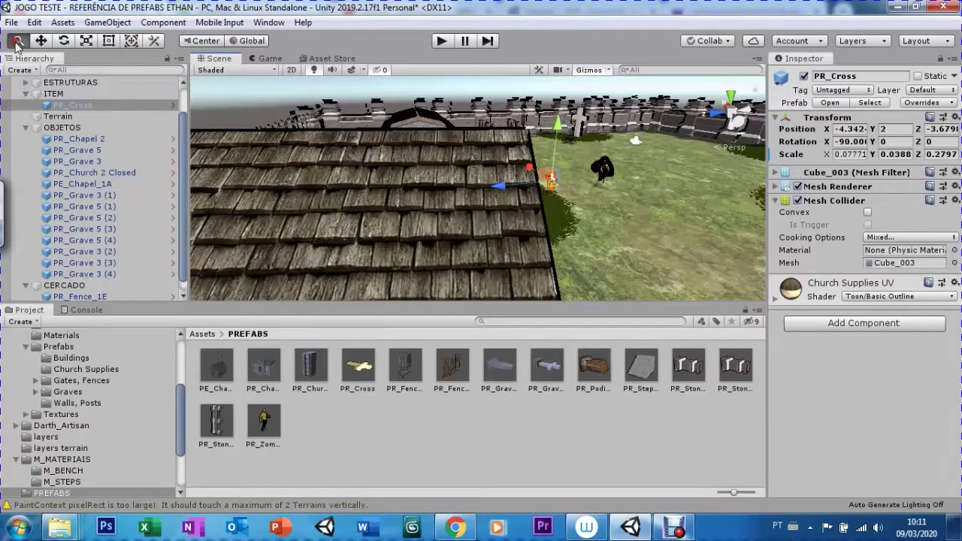
Move PR_Cross across the graveyard toward the church, to X 9.37 and Z -6.58
{"action": "middle_click_drag", "start_coordinate": [509, 158], "coordinate": [401, 158]}
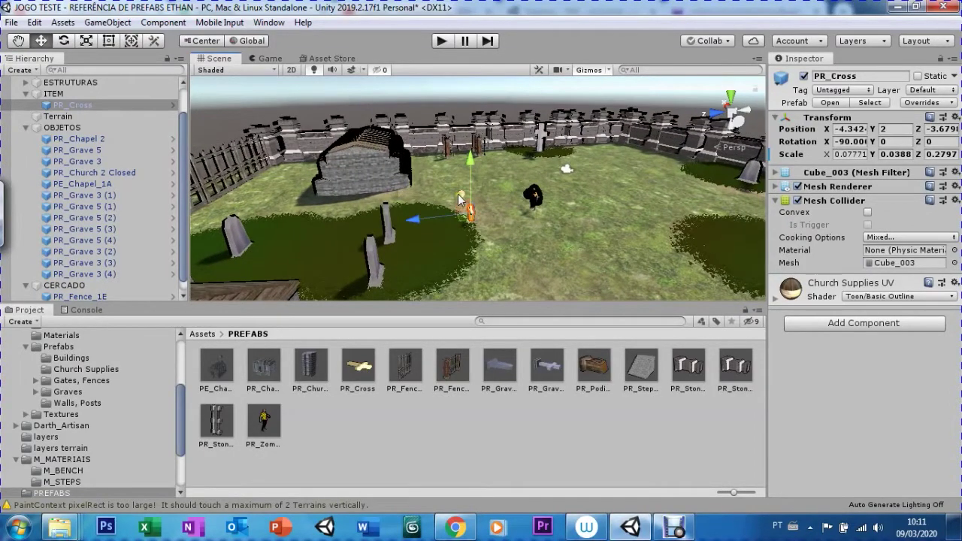
{"action": "left_click_drag", "start_coordinate": [444, 179], "coordinate": [375, 107]}
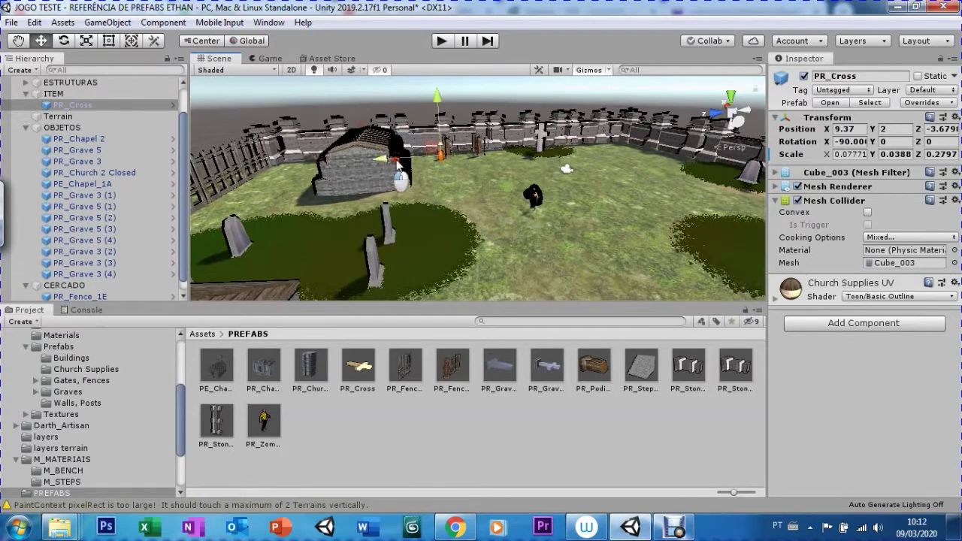
{"action": "left_click_drag", "start_coordinate": [418, 156], "coordinate": [421, 161]}
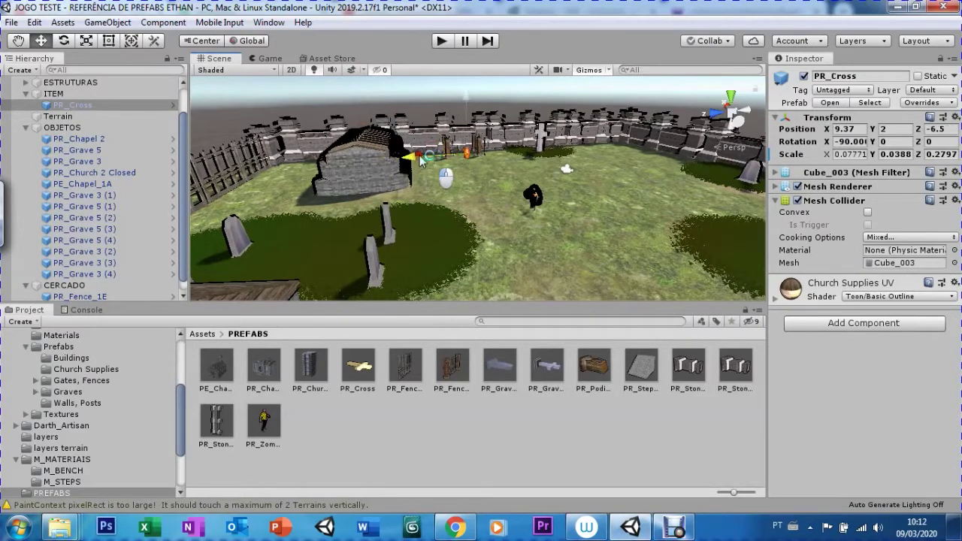
{"action": "right_click_drag", "start_coordinate": [589, 258], "coordinate": [688, 237]}
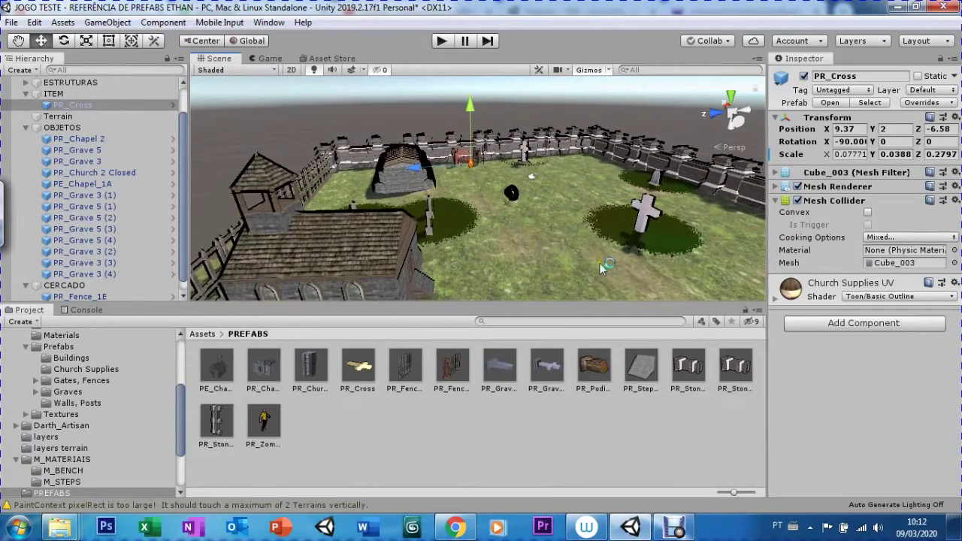
{"action": "left_click", "coordinate": [599, 267]}
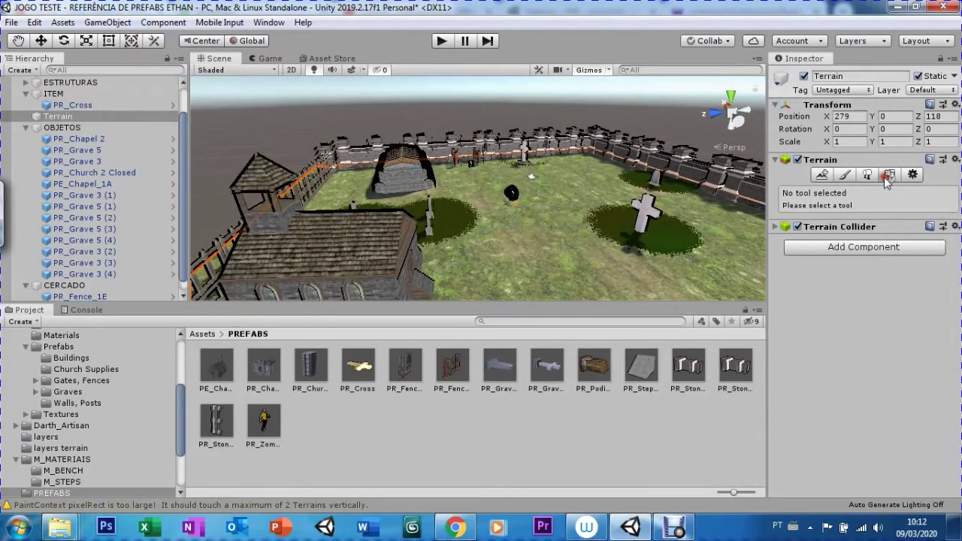
Erase the dark grass detail patches around the cross and near the church with the Paint Details brush
{"action": "left_click", "coordinate": [889, 174]}
{"action": "scroll", "coordinate": [905, 399], "scroll_direction": "down", "scroll_amount": 3}
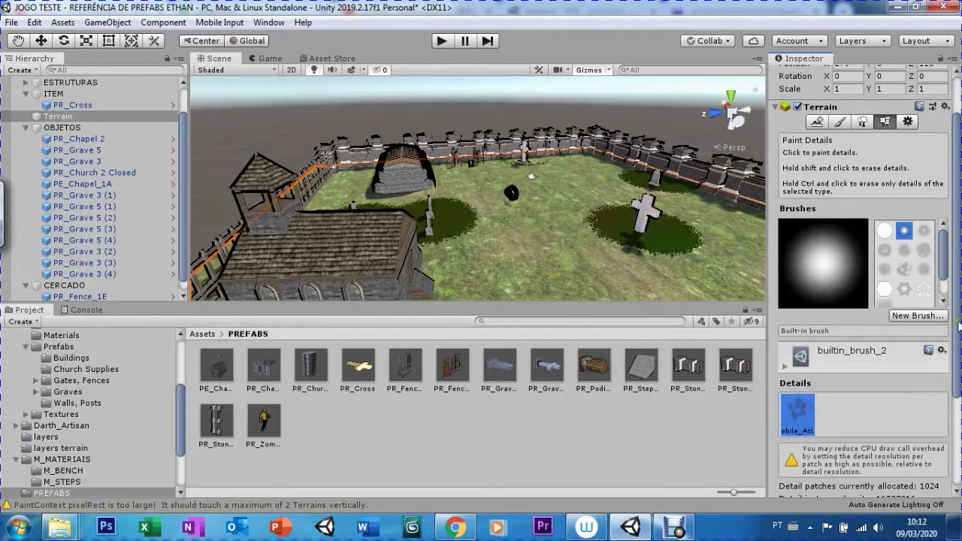
{"action": "scroll", "coordinate": [806, 335], "scroll_direction": "down", "scroll_amount": 3}
{"action": "scroll", "coordinate": [807, 334], "scroll_direction": "down", "scroll_amount": 3}
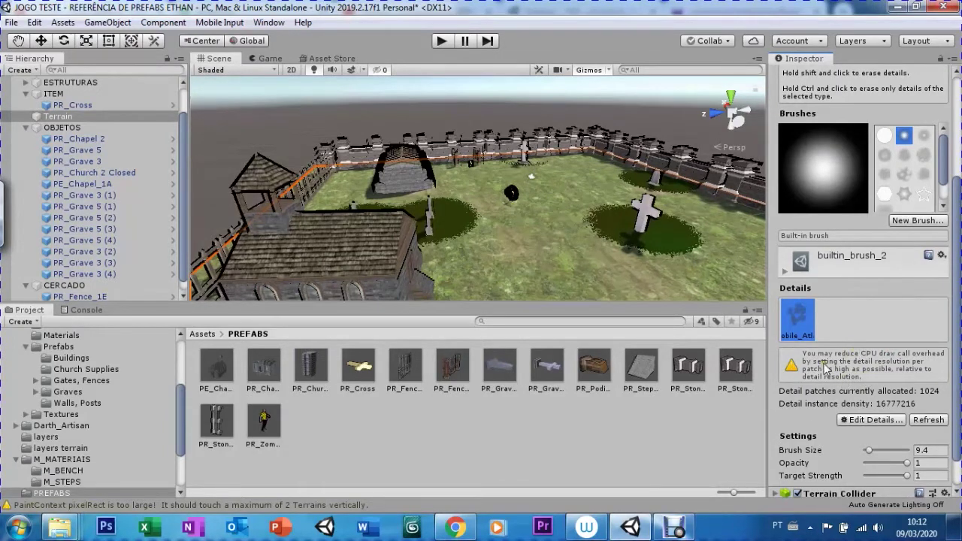
{"action": "scroll", "coordinate": [843, 427], "scroll_direction": "down", "scroll_amount": 2}
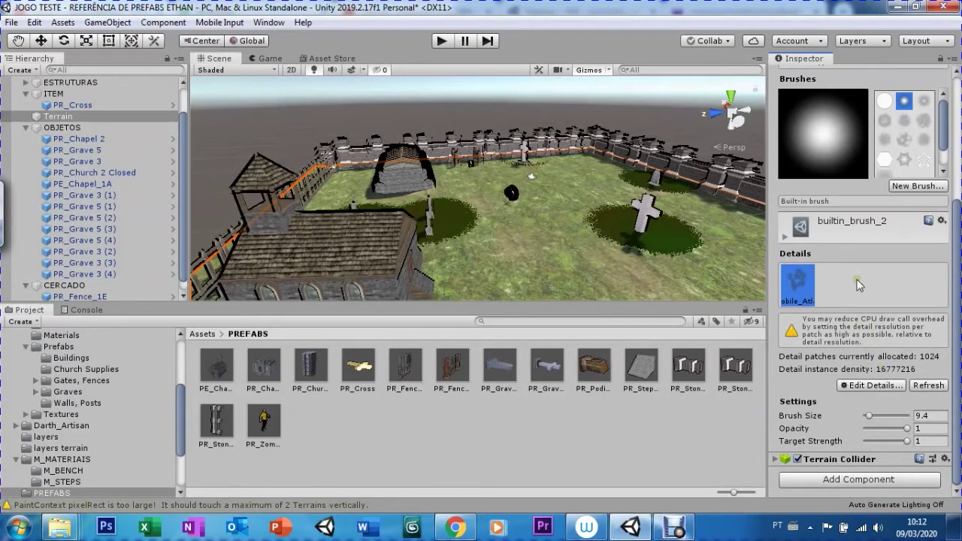
{"action": "left_click_drag", "start_coordinate": [659, 239], "coordinate": [598, 220], "text": "shift"}
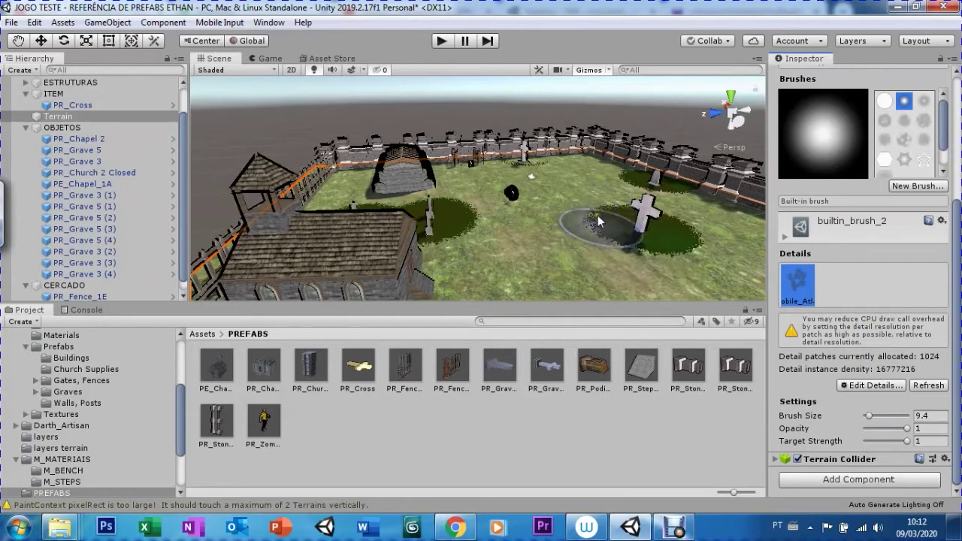
{"action": "mouse_move", "coordinate": [709, 268]}
{"action": "left_mouse_down", "text": "shift"}
{"action": "mouse_move", "coordinate": [353, 237]}
{"action": "mouse_move", "coordinate": [512, 194]}
{"action": "mouse_move", "coordinate": [474, 256]}
{"action": "left_mouse_up", "text": "shift"}
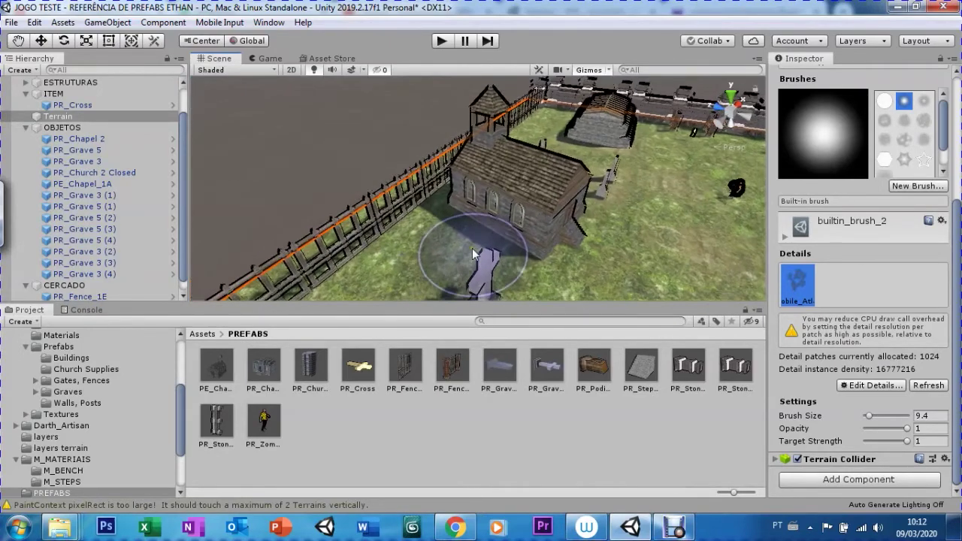
{"action": "scroll", "coordinate": [472, 250], "scroll_direction": "down", "scroll_amount": 6}
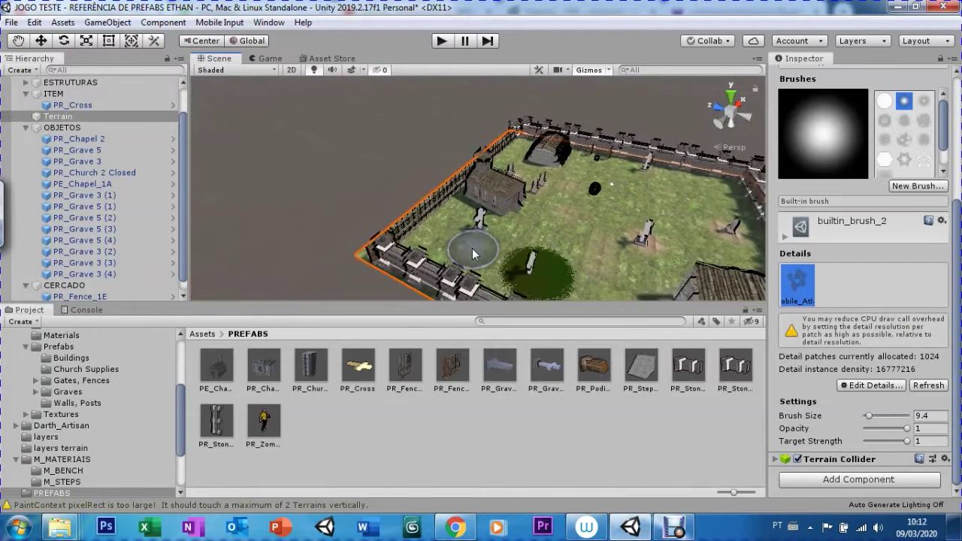
{"action": "mouse_move", "coordinate": [514, 261]}
{"action": "left_mouse_down", "text": "shift"}
{"action": "mouse_move", "coordinate": [494, 203]}
{"action": "mouse_move", "coordinate": [532, 237]}
{"action": "left_mouse_up", "text": "shift"}
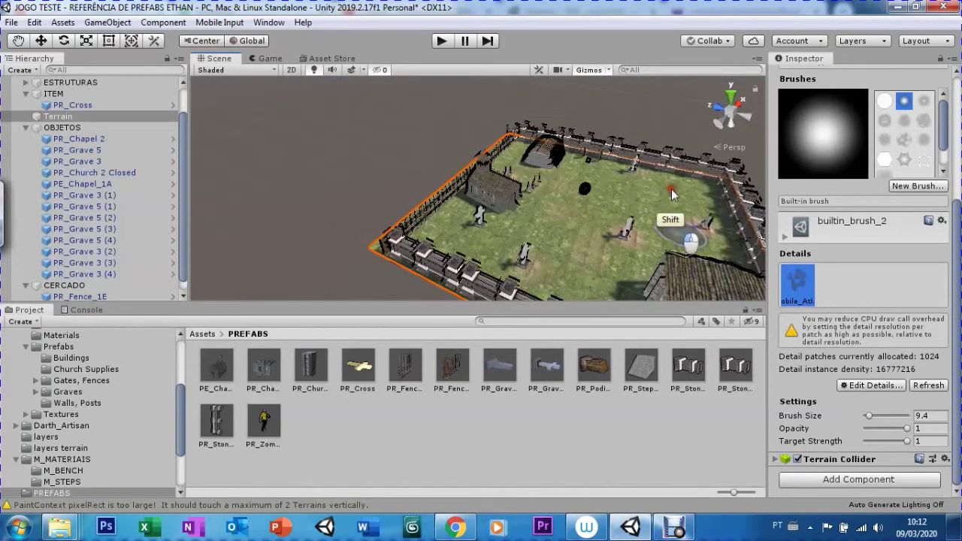
{"action": "mouse_move", "coordinate": [532, 238]}
{"action": "left_mouse_down", "text": "shift"}
{"action": "mouse_move", "coordinate": [554, 222]}
{"action": "mouse_move", "coordinate": [488, 213]}
{"action": "left_mouse_up", "text": "shift"}
{"action": "left_click", "coordinate": [42, 42]}
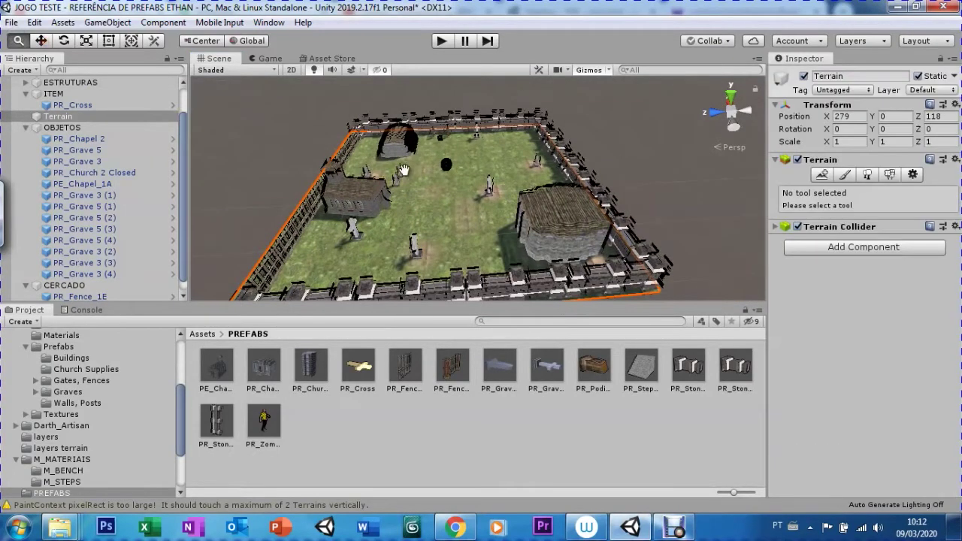
Switch the Scene view to a top-down view of the graveyard
{"action": "scroll", "coordinate": [434, 219], "scroll_direction": "up", "scroll_amount": 3}
{"action": "scroll", "coordinate": [425, 214], "scroll_direction": "up", "scroll_amount": 3}
{"action": "scroll", "coordinate": [414, 209], "scroll_direction": "up", "scroll_amount": 3}
{"action": "scroll", "coordinate": [402, 205], "scroll_direction": "up", "scroll_amount": 3}
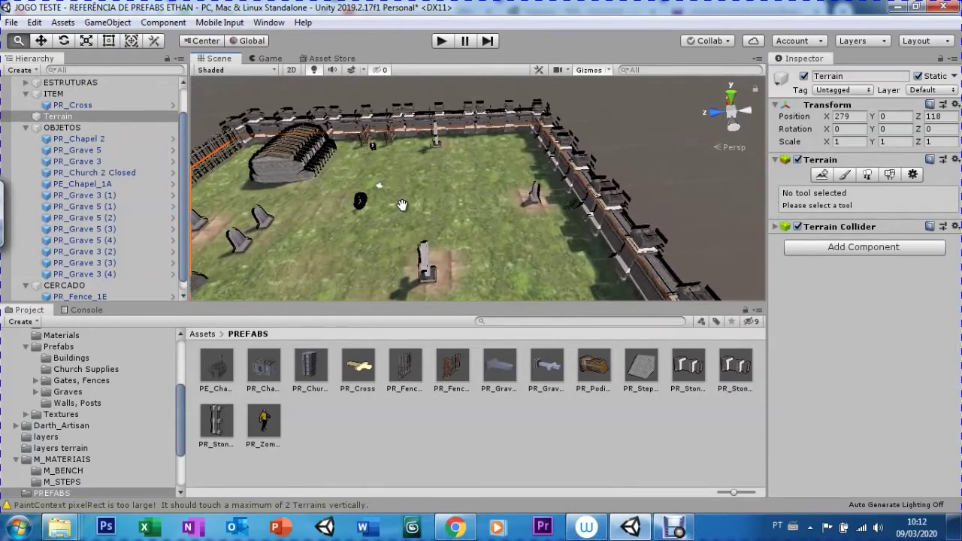
{"action": "scroll", "coordinate": [403, 204], "scroll_direction": "up", "scroll_amount": 2}
{"action": "mouse_move", "coordinate": [418, 184]}
{"action": "left_mouse_down", "text": "alt"}
{"action": "mouse_move", "coordinate": [348, 167]}
{"action": "mouse_move", "coordinate": [392, 203]}
{"action": "left_mouse_up", "text": "alt"}
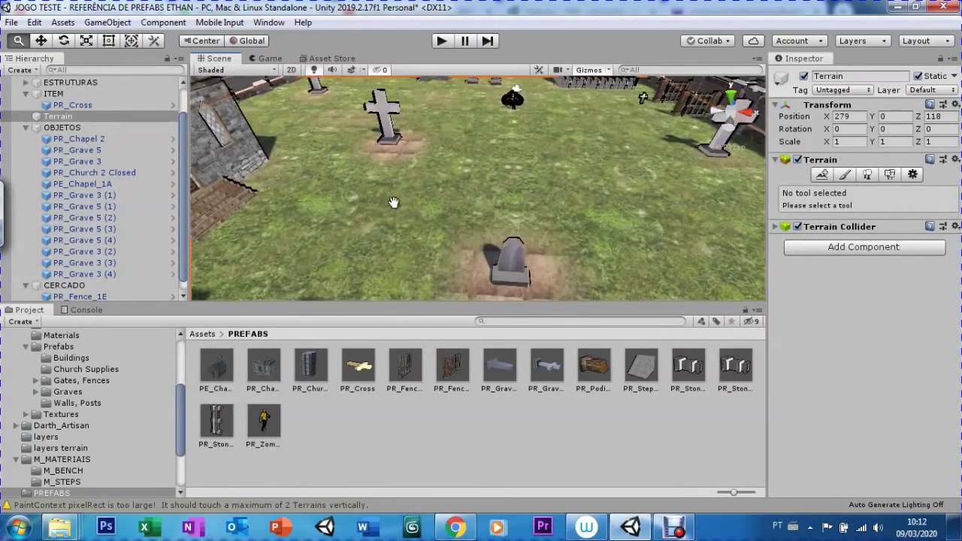
{"action": "scroll", "coordinate": [392, 202], "scroll_direction": "down", "scroll_amount": 2}
{"action": "scroll", "coordinate": [392, 203], "scroll_direction": "down", "scroll_amount": 2}
{"action": "left_click", "coordinate": [730, 98]}
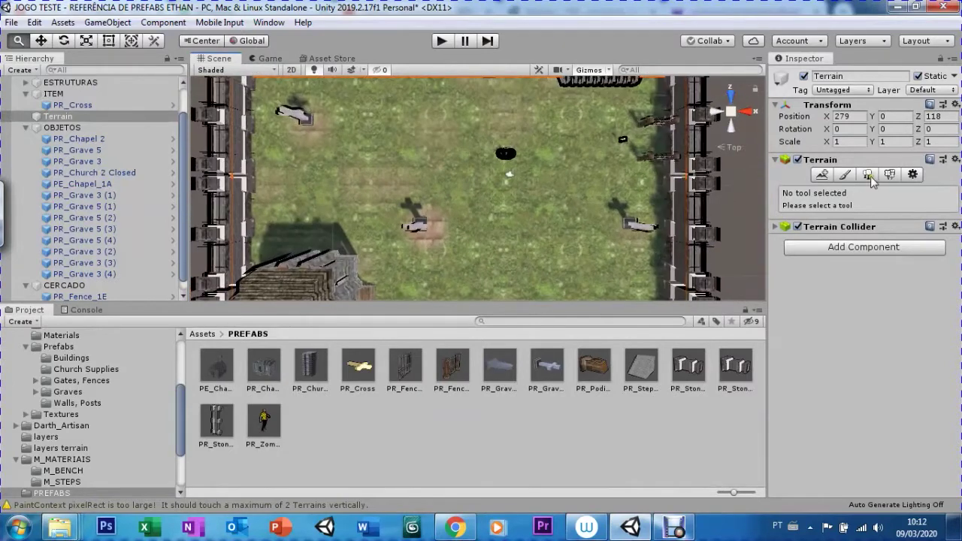
Set the terrain Paint Details brush size to 85 and zoom out over the whole cemetery
{"action": "left_click", "coordinate": [889, 175]}
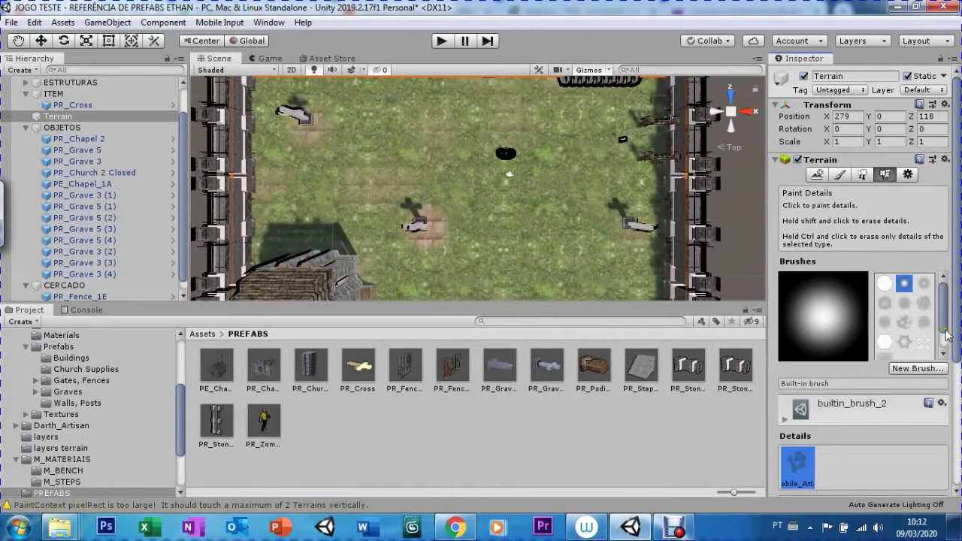
{"action": "scroll", "coordinate": [902, 376], "scroll_direction": "down", "scroll_amount": 1}
{"action": "scroll", "coordinate": [887, 406], "scroll_direction": "down", "scroll_amount": 2}
{"action": "scroll", "coordinate": [880, 429], "scroll_direction": "down", "scroll_amount": 2}
{"action": "scroll", "coordinate": [875, 436], "scroll_direction": "down", "scroll_amount": 1}
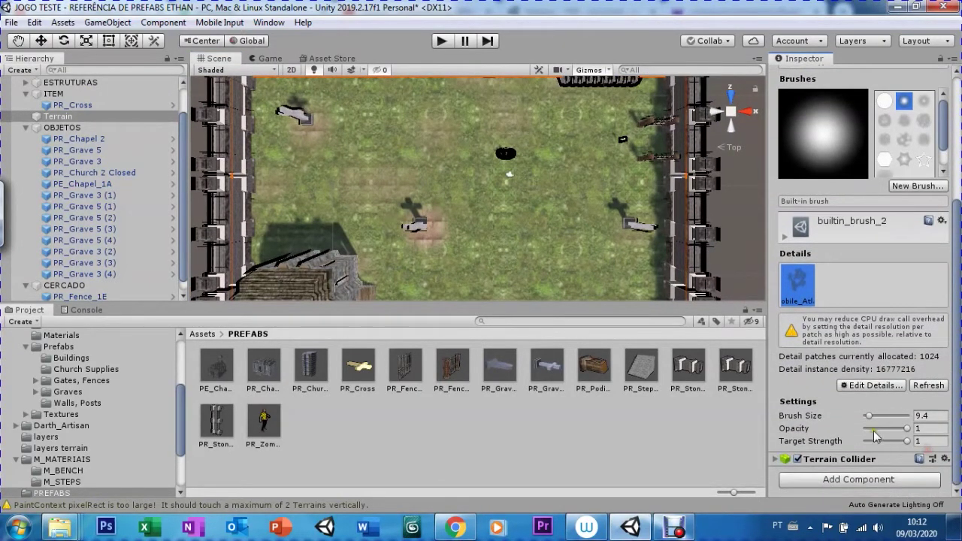
{"action": "left_click_drag", "start_coordinate": [873, 418], "coordinate": [901, 416]}
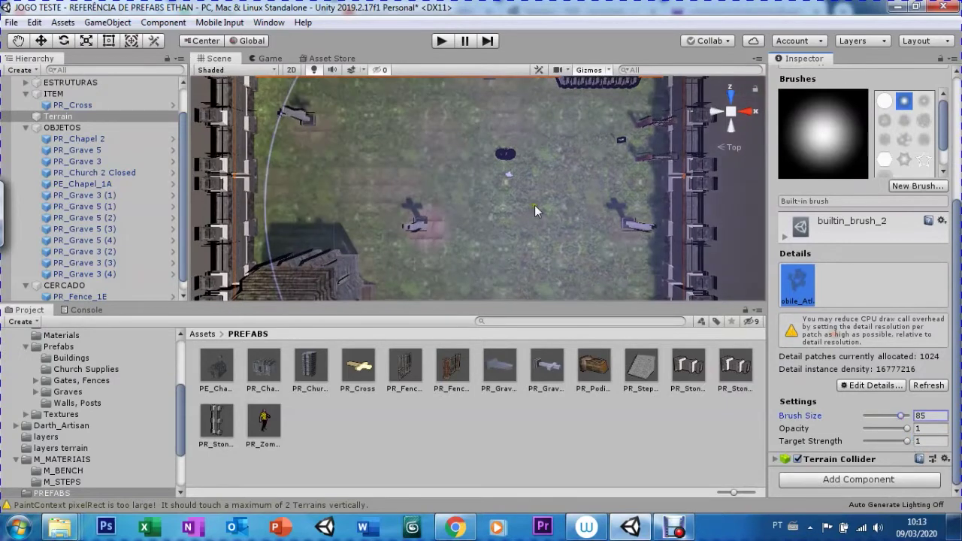
{"action": "scroll", "coordinate": [535, 205], "scroll_direction": "down", "scroll_amount": 2}
{"action": "scroll", "coordinate": [535, 206], "scroll_direction": "down", "scroll_amount": 2}
{"action": "scroll", "coordinate": [535, 206], "scroll_direction": "down", "scroll_amount": 2}
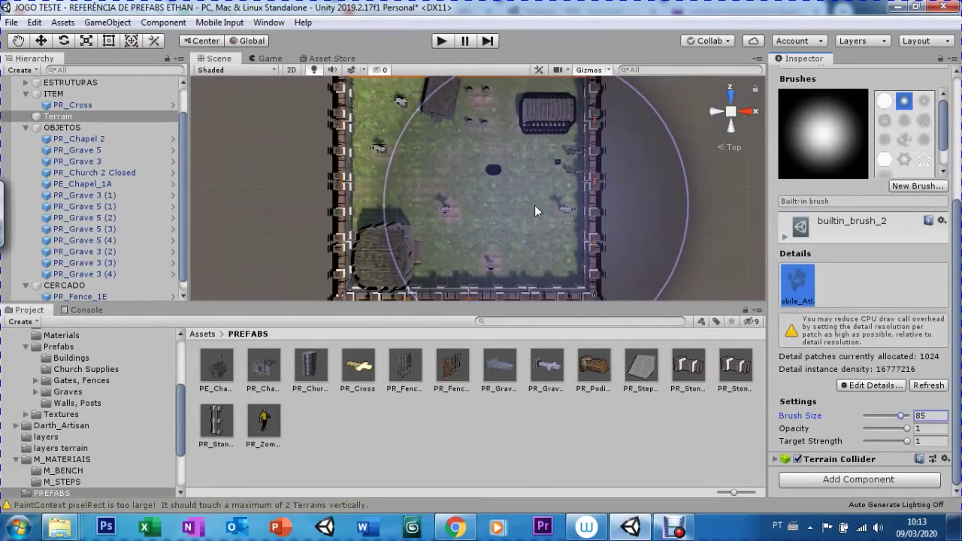
{"action": "scroll", "coordinate": [534, 206], "scroll_direction": "down", "scroll_amount": 2}
{"action": "scroll", "coordinate": [470, 106], "scroll_direction": "down", "scroll_amount": 2}
{"action": "scroll", "coordinate": [445, 138], "scroll_direction": "down", "scroll_amount": 2, "text": "shift"}
{"action": "scroll", "coordinate": [501, 167], "scroll_direction": "down", "scroll_amount": 2, "text": "shift"}
{"action": "scroll", "coordinate": [521, 201], "scroll_direction": "down", "scroll_amount": 1, "text": "shift"}
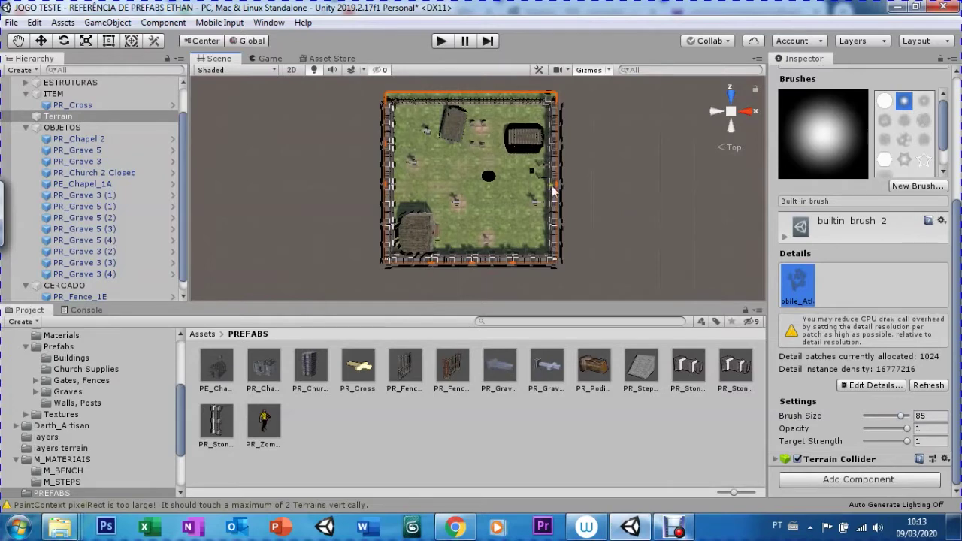
{"action": "double_click", "coordinate": [59, 105]}
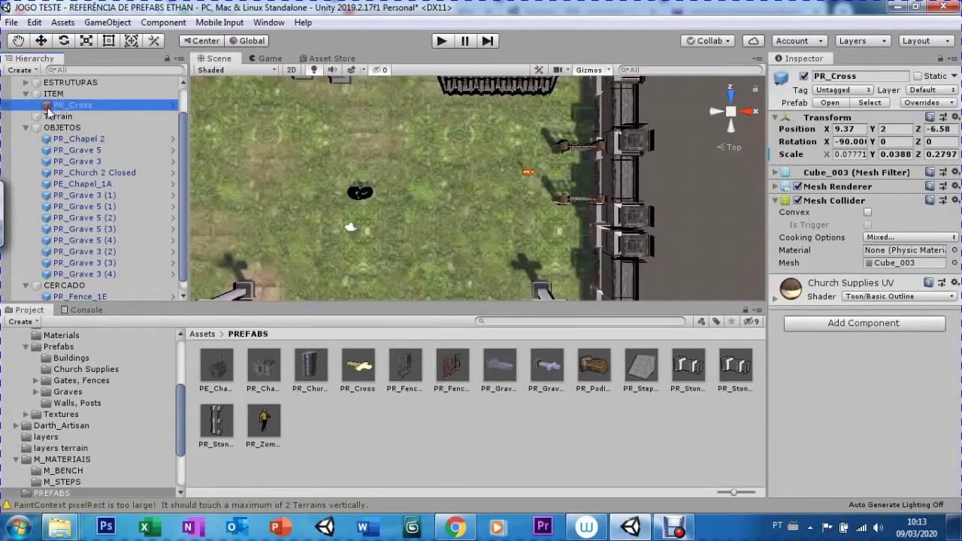
Swing the view around to the cross and move PR_Cross right toward the gate
{"action": "left_click_drag", "start_coordinate": [457, 224], "coordinate": [433, 164], "text": "alt"}
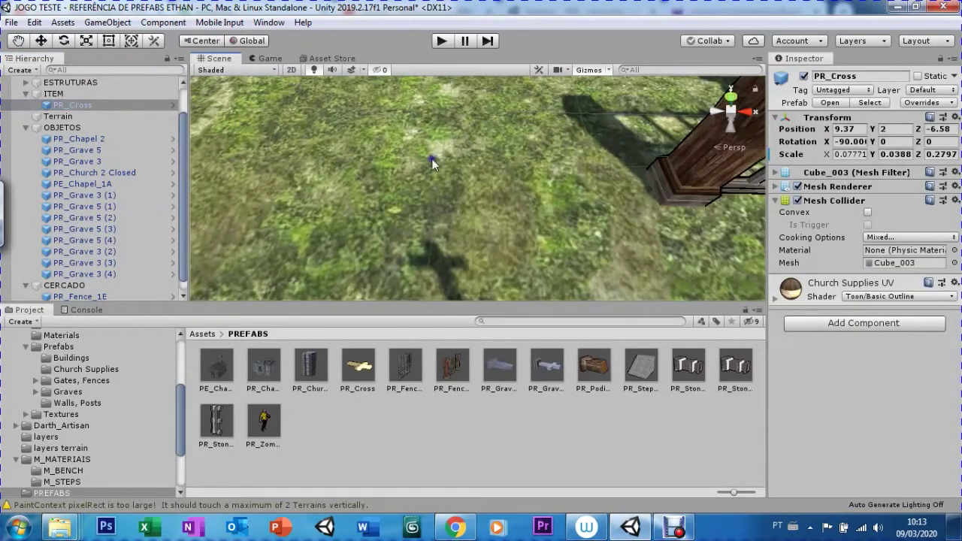
{"action": "scroll", "coordinate": [344, 263], "scroll_direction": "down", "scroll_amount": 10}
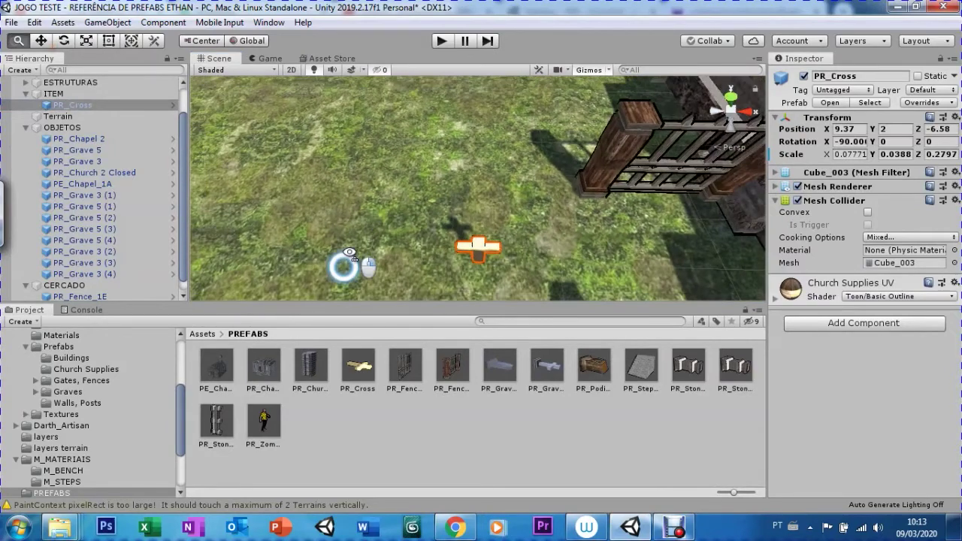
{"action": "right_click_drag", "start_coordinate": [426, 253], "coordinate": [359, 36]}
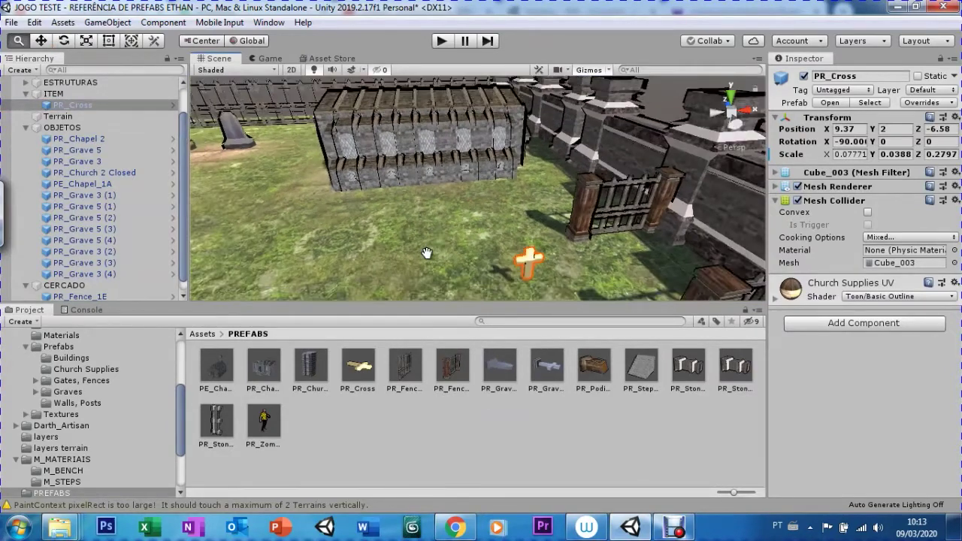
{"action": "left_click_drag", "start_coordinate": [569, 245], "coordinate": [694, 238]}
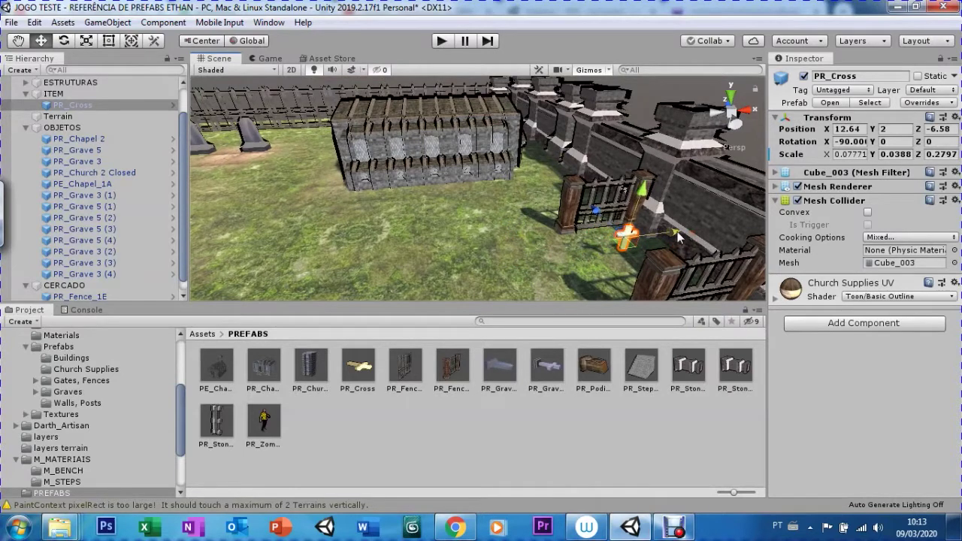
Rotate the cross so its Z rotation is 90
{"action": "key", "text": "e"}
{"action": "left_click_drag", "start_coordinate": [611, 263], "coordinate": [578, 249]}
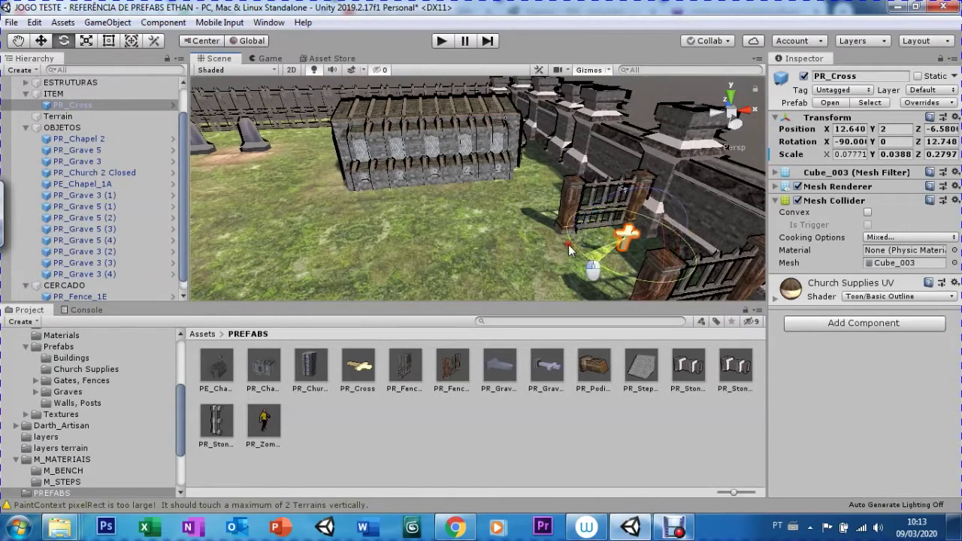
{"action": "left_click", "coordinate": [935, 140]}
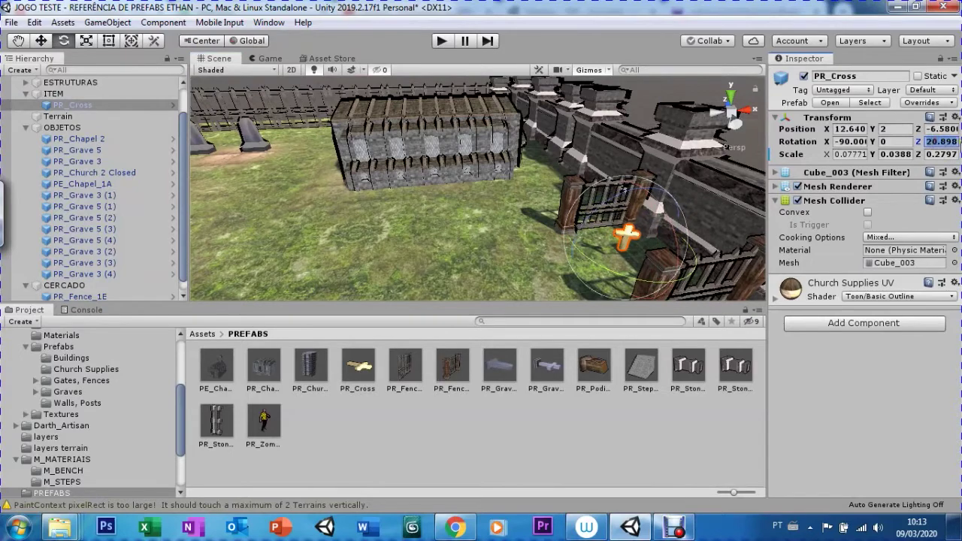
{"action": "type", "text": "90"}
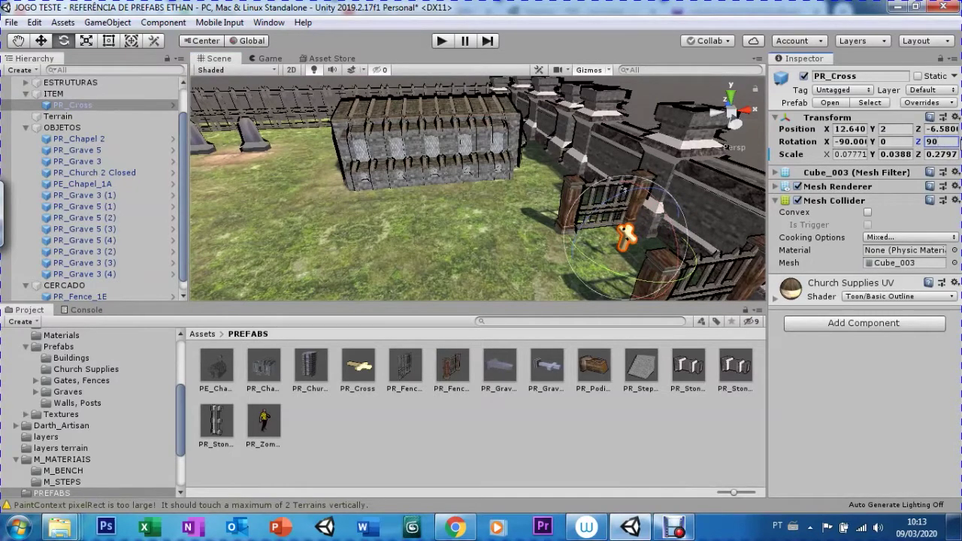
Nudge the cross along Z to about -6.9 beside the gate
{"action": "left_click_drag", "start_coordinate": [323, 239], "coordinate": [361, 241], "text": "alt"}
{"action": "right_click_drag", "start_coordinate": [361, 241], "coordinate": [394, 243], "text": "alt"}
{"action": "left_click_drag", "start_coordinate": [394, 243], "coordinate": [588, 180], "text": "alt"}
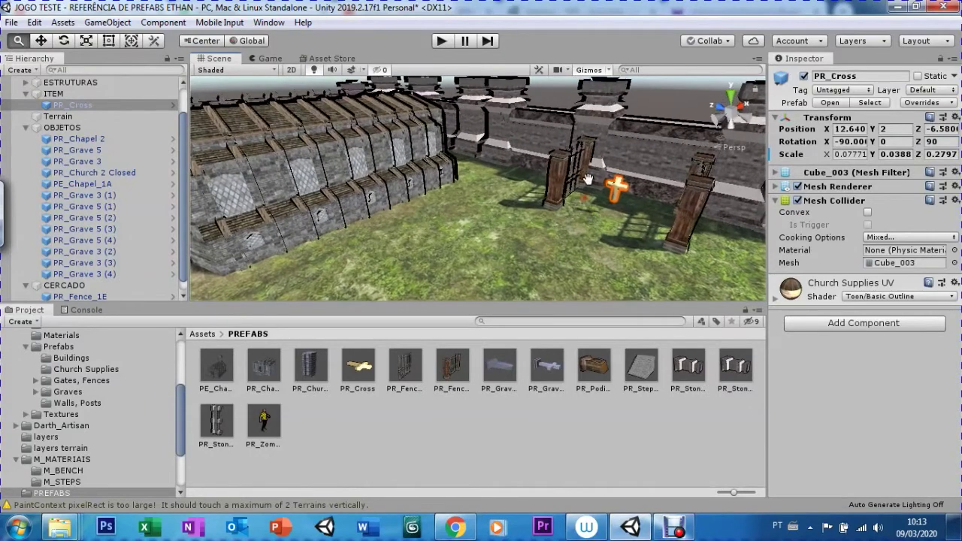
{"action": "left_click_drag", "start_coordinate": [588, 180], "coordinate": [589, 173]}
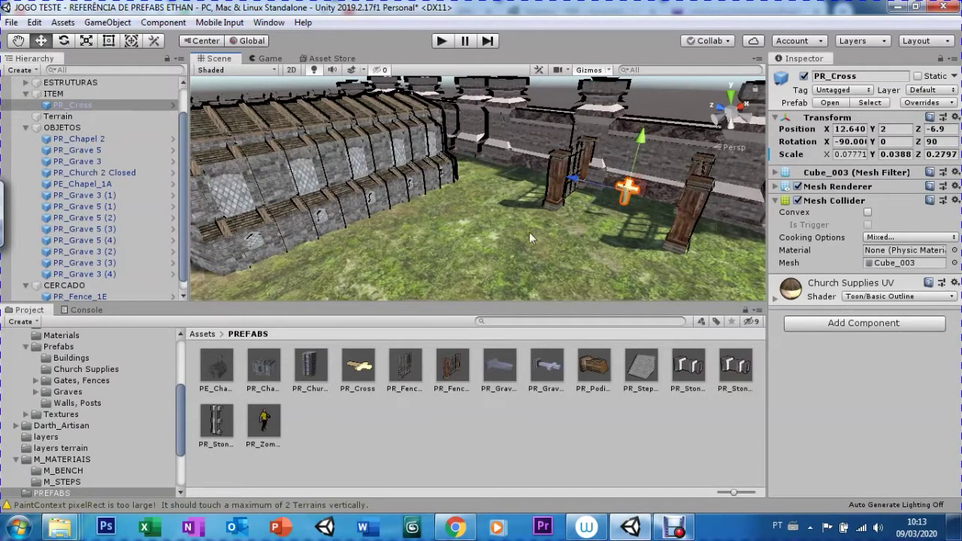
Select both PR_Fence_1E pieces and widen them to an X scale of about 1.49
{"action": "left_click", "coordinate": [685, 224]}
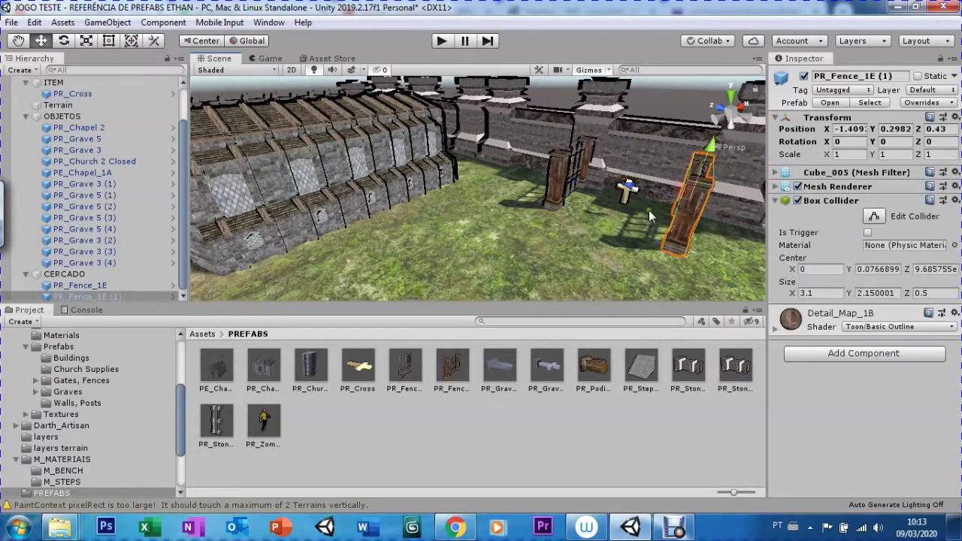
{"action": "left_click", "coordinate": [565, 203], "text": "ctrl"}
{"action": "key", "text": "r"}
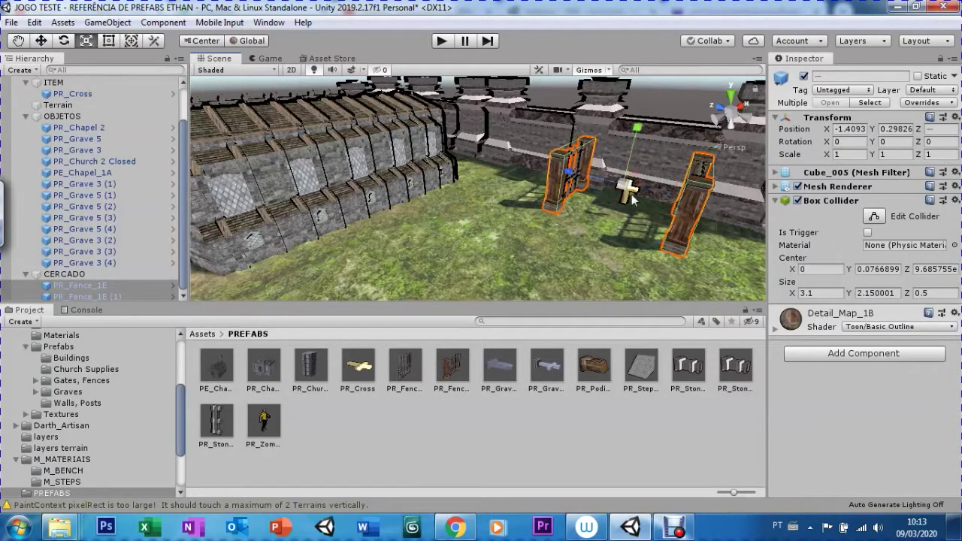
{"action": "left_click_drag", "start_coordinate": [643, 165], "coordinate": [642, 153]}
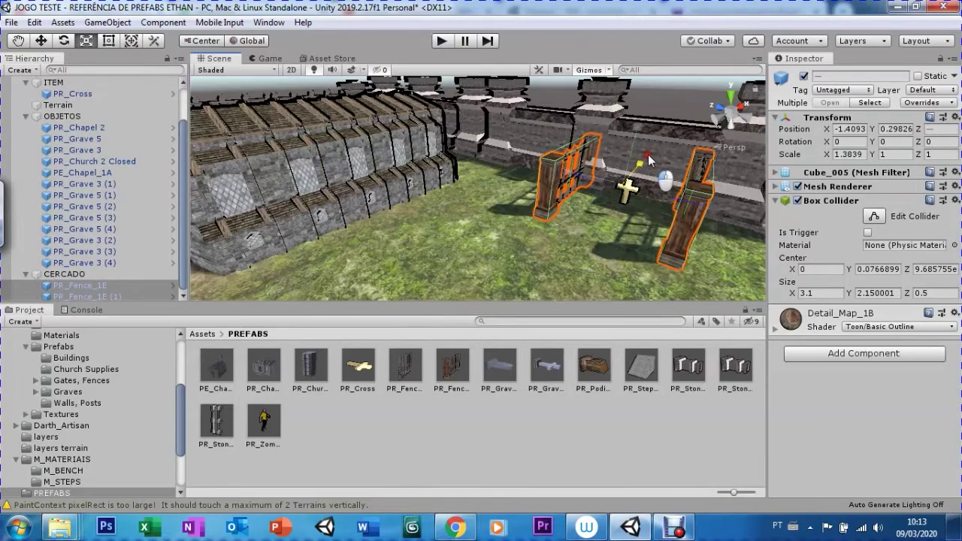
Shift both fence pieces left together to local X -2.09
{"action": "key", "text": "w"}
{"action": "right_click_drag", "start_coordinate": [642, 152], "coordinate": [421, 162]}
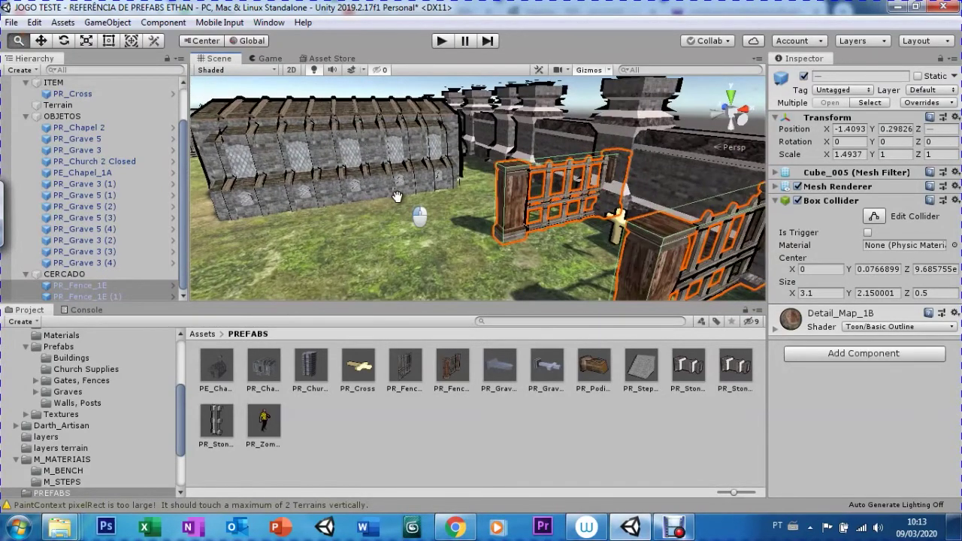
{"action": "right_click_drag", "start_coordinate": [14, 43], "coordinate": [423, 126]}
{"action": "mouse_move", "coordinate": [651, 210]}
{"action": "left_mouse_down"}
{"action": "mouse_move", "coordinate": [623, 225]}
{"action": "mouse_move", "coordinate": [633, 222]}
{"action": "left_mouse_up"}
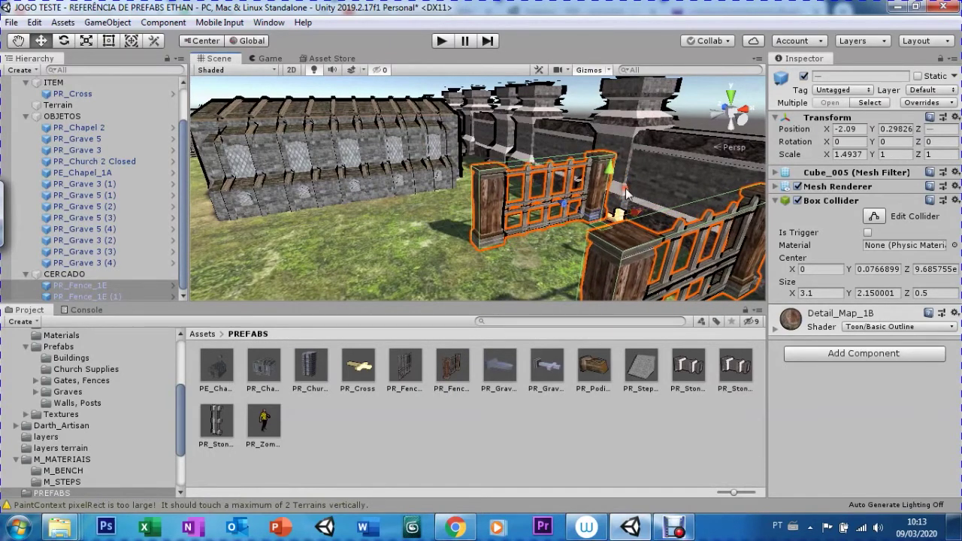
{"action": "left_click", "coordinate": [26, 117]}
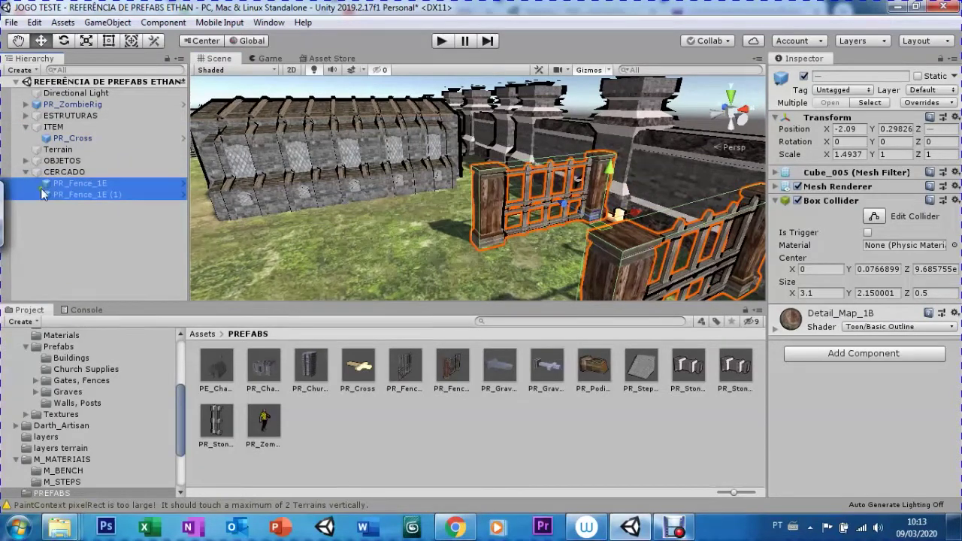
Open the Assets > Cemetery Kit V1.25 > Prefabs > Gates, Fences folder in the Project window
{"action": "left_click", "coordinate": [203, 334]}
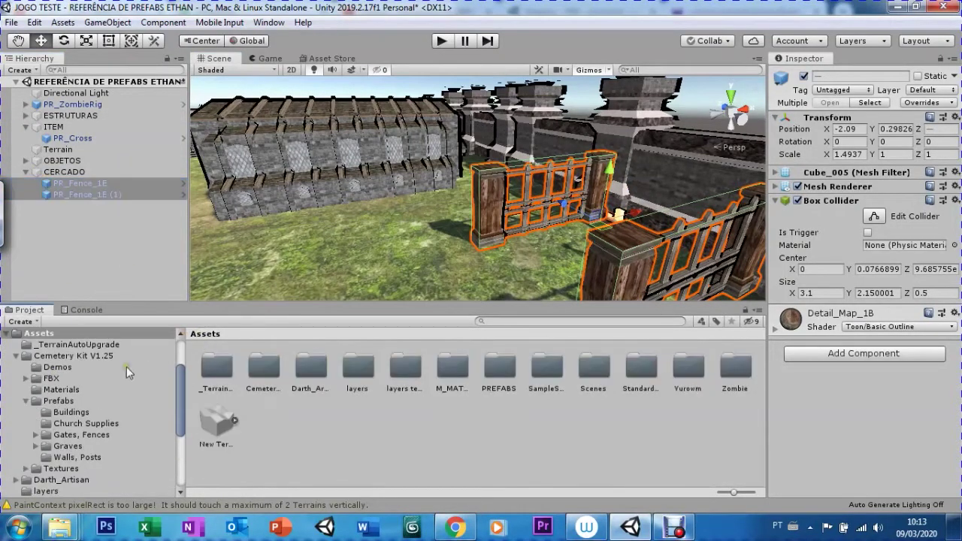
{"action": "double_click", "coordinate": [255, 368]}
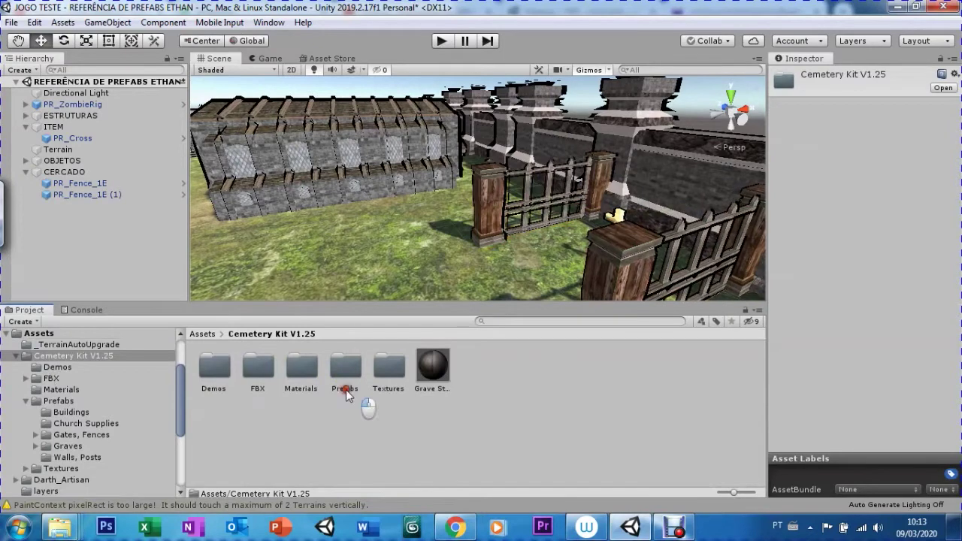
{"action": "double_click", "coordinate": [345, 367]}
{"action": "double_click", "coordinate": [303, 365]}
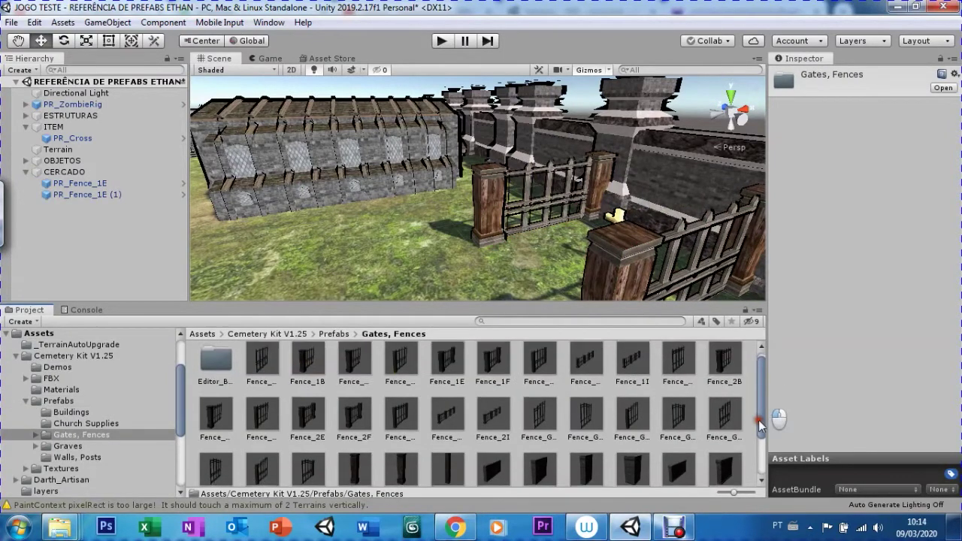
{"action": "scroll", "coordinate": [758, 421], "scroll_direction": "down", "scroll_amount": 2}
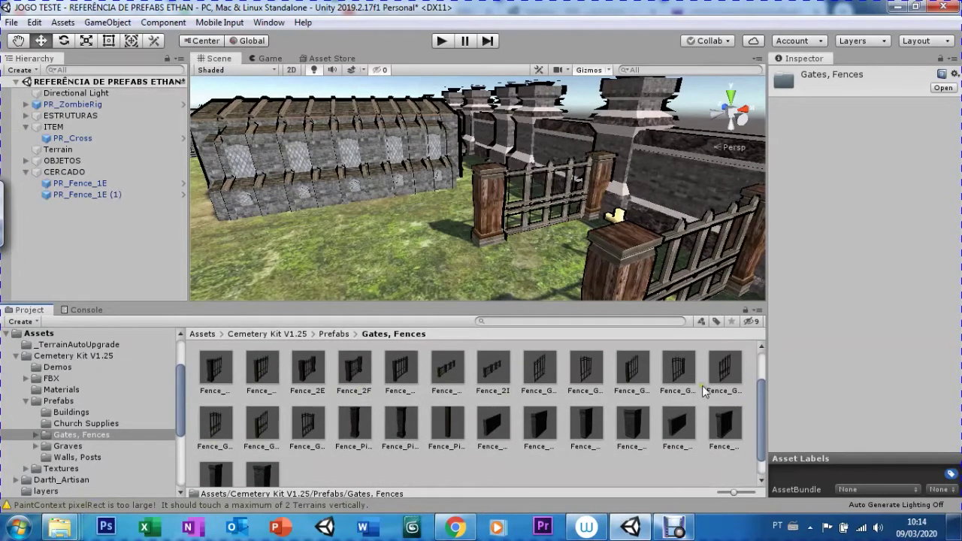
Test-place Fence_Gate_3_L and Fence_1E in the scene, undoing each placement
{"action": "left_click_drag", "start_coordinate": [720, 375], "coordinate": [434, 266]}
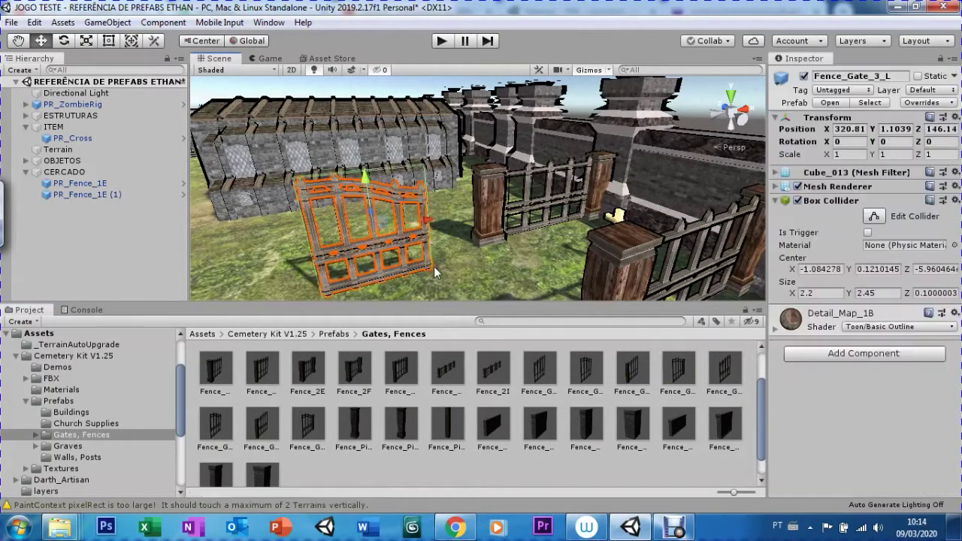
{"action": "key", "text": "ctrl+z"}
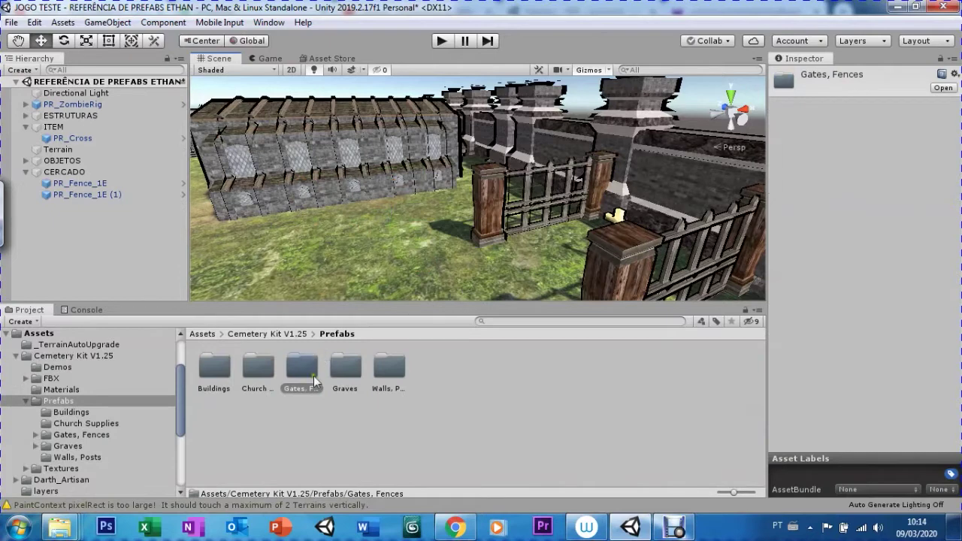
{"action": "double_click", "coordinate": [302, 376]}
{"action": "left_click_drag", "start_coordinate": [444, 369], "coordinate": [395, 271]}
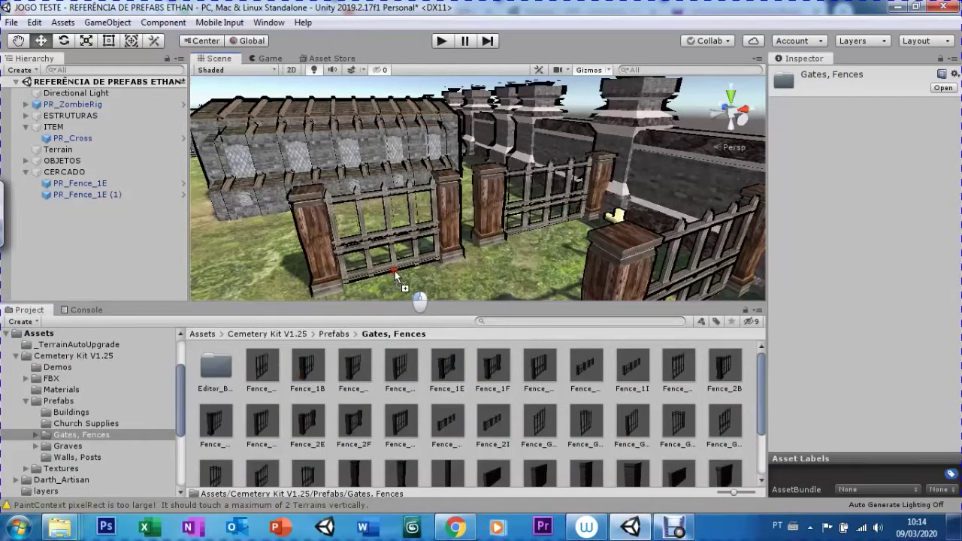
{"action": "left_click_drag", "start_coordinate": [394, 270], "coordinate": [395, 271]}
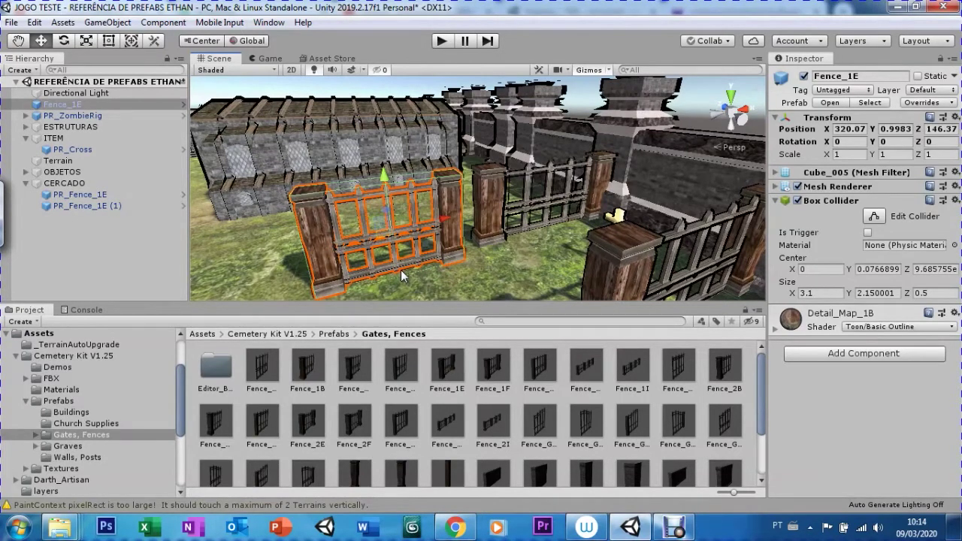
{"action": "key", "text": "ctrl+z"}
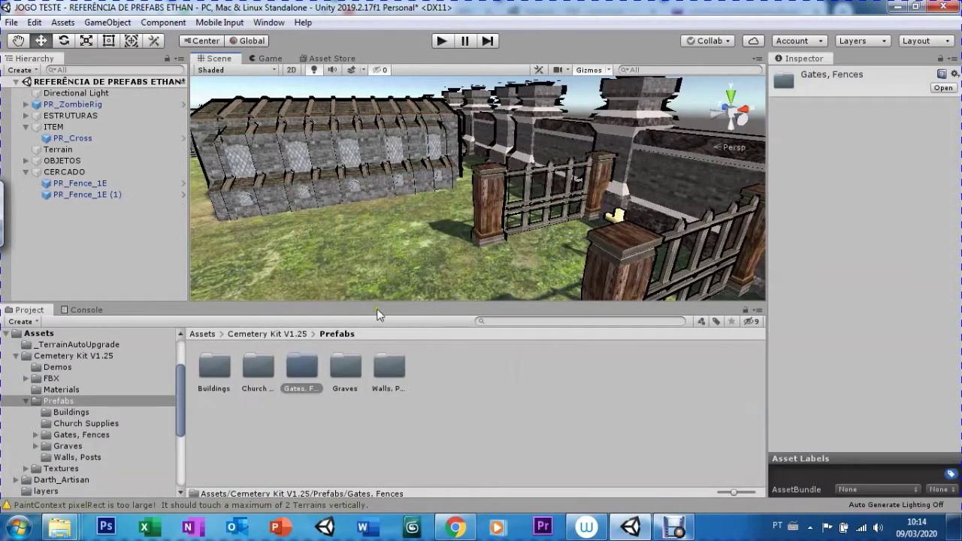
Test-place Fence_1H, undo it, then inspect the Fence_1H prefab
{"action": "double_click", "coordinate": [299, 365]}
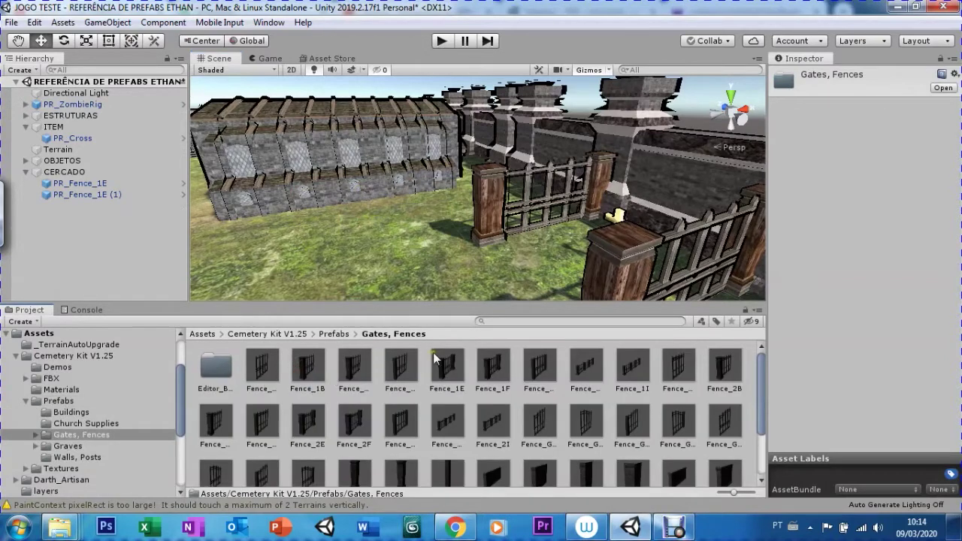
{"action": "mouse_move", "coordinate": [587, 367]}
{"action": "left_mouse_down"}
{"action": "mouse_move", "coordinate": [412, 260]}
{"action": "mouse_move", "coordinate": [399, 236]}
{"action": "left_mouse_up"}
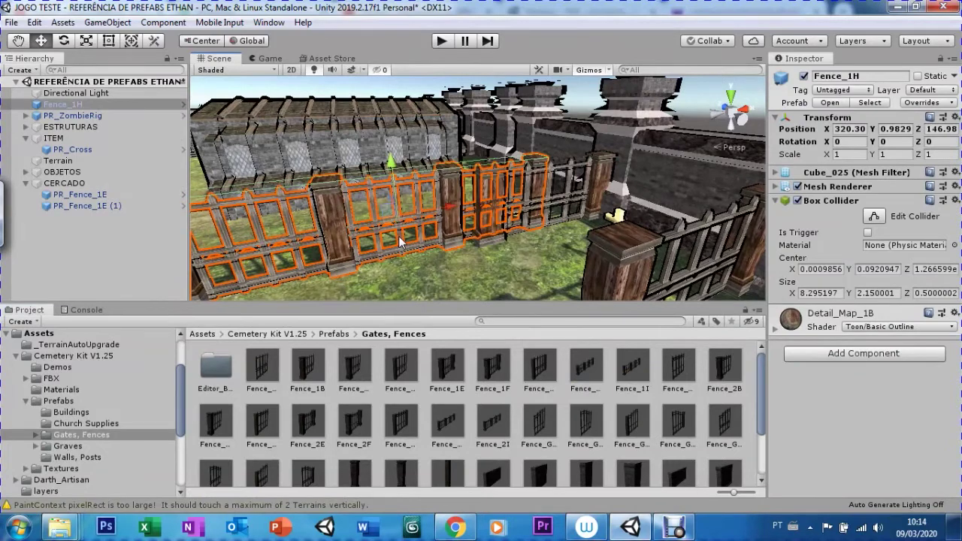
{"action": "key", "text": "ctrl+z"}
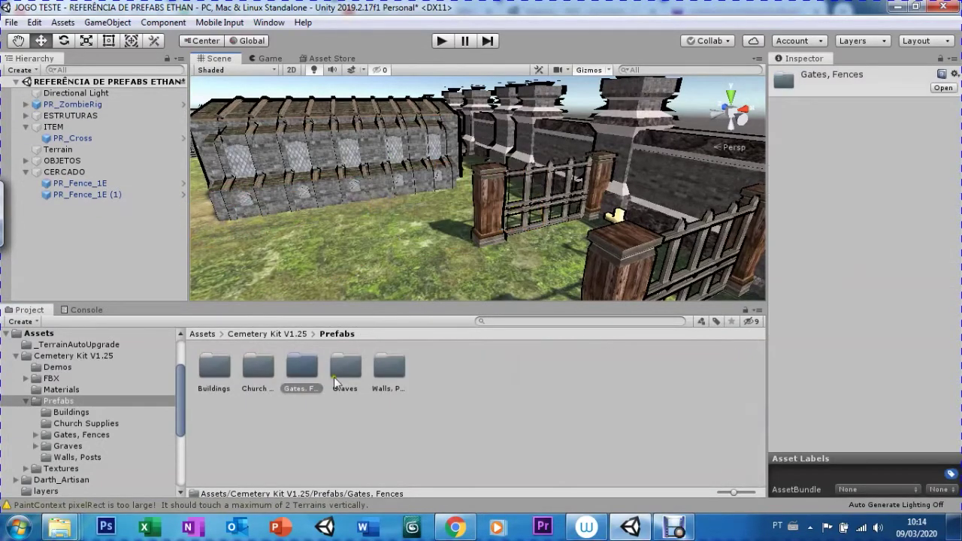
{"action": "double_click", "coordinate": [301, 376]}
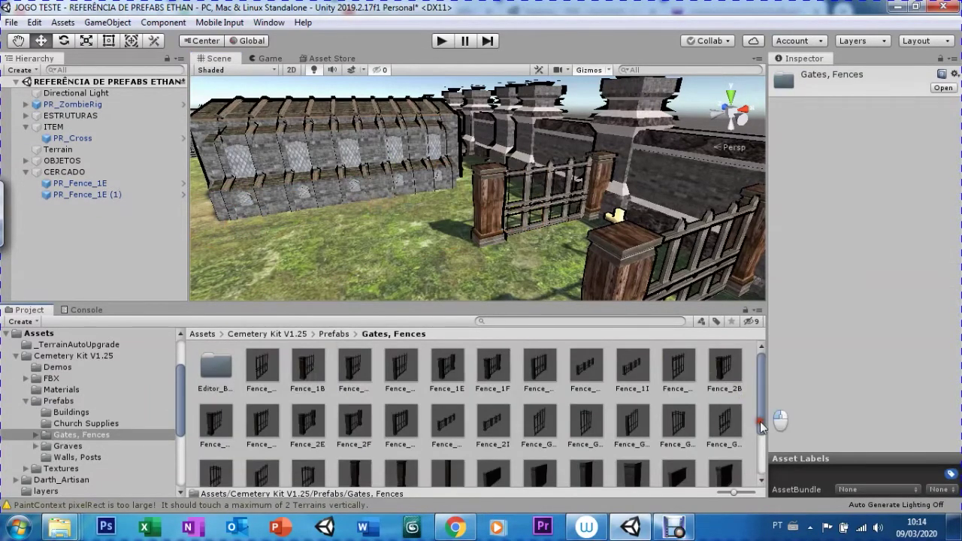
{"action": "left_click_drag", "start_coordinate": [761, 427], "coordinate": [760, 451]}
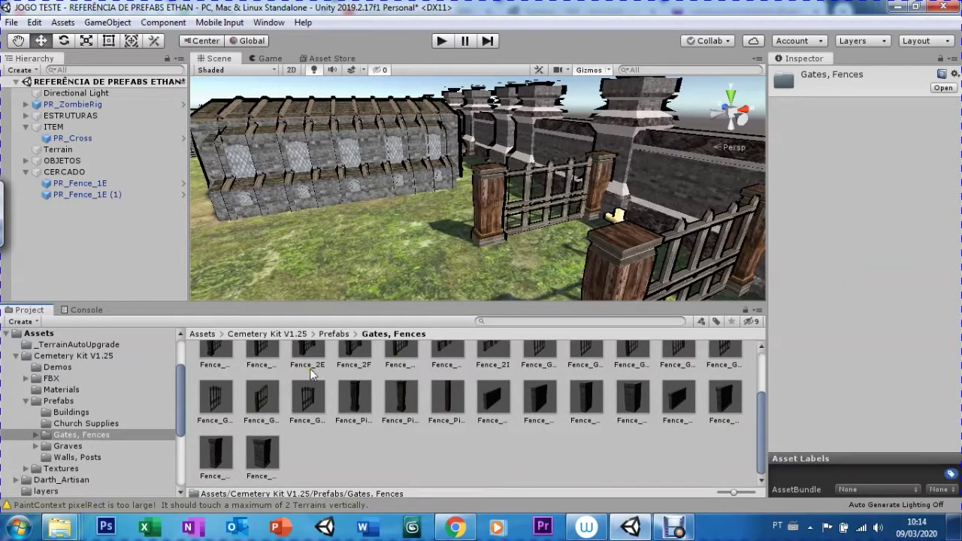
{"action": "left_click_drag", "start_coordinate": [760, 430], "coordinate": [763, 376]}
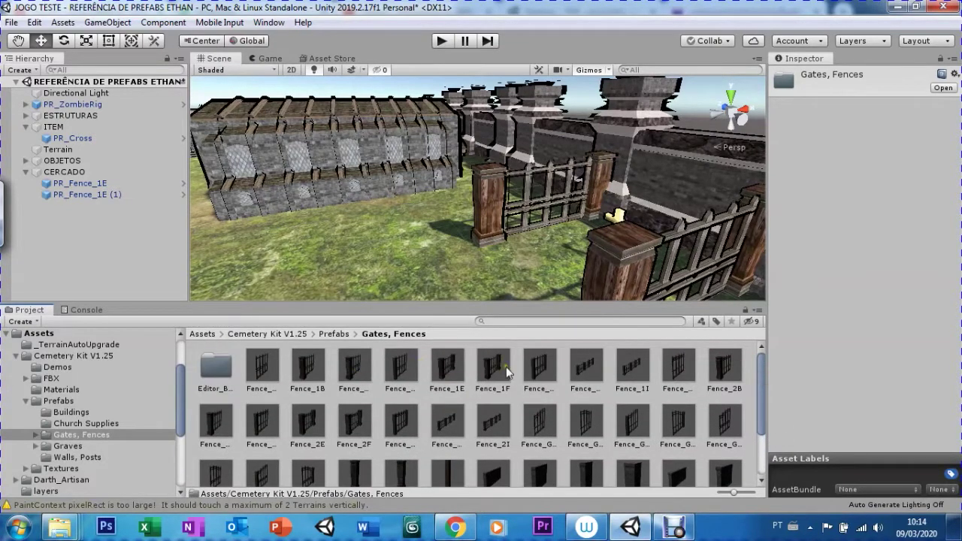
{"action": "left_click", "coordinate": [575, 368]}
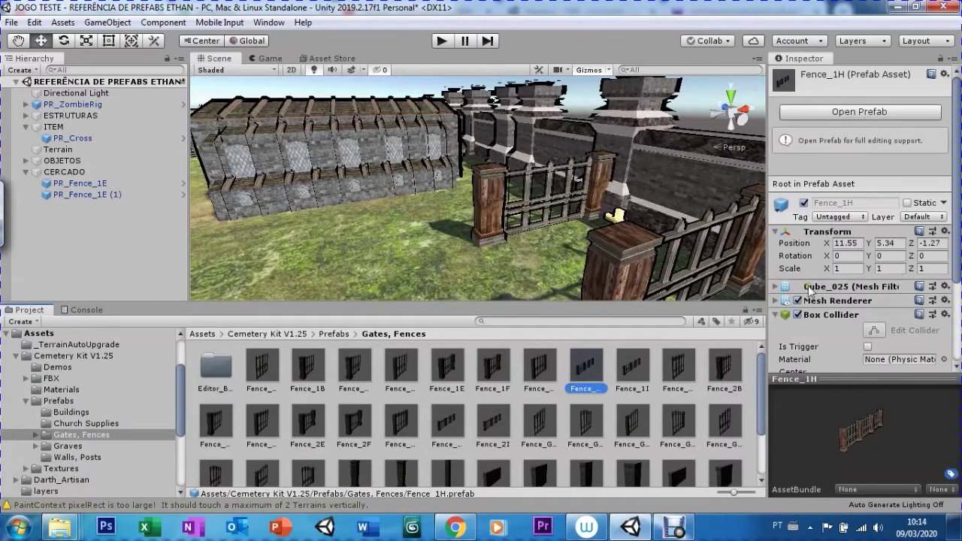
Preview the Fence_2A and Fence_Gate_3_L prefabs, then pick Fence_Gate_4_L and pull it into the scene
{"action": "left_click", "coordinate": [777, 316]}
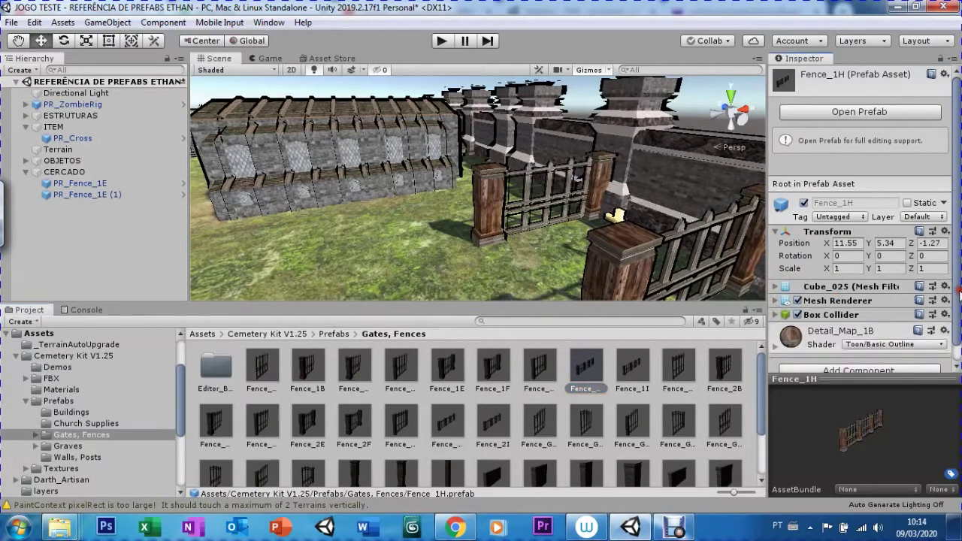
{"action": "scroll", "coordinate": [864, 323], "scroll_direction": "down", "scroll_amount": 1}
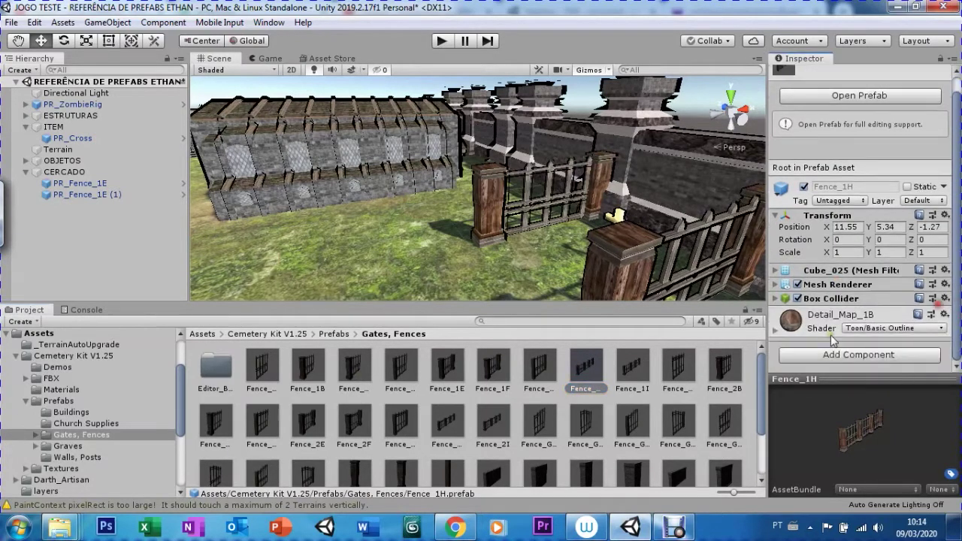
{"action": "left_click", "coordinate": [680, 364]}
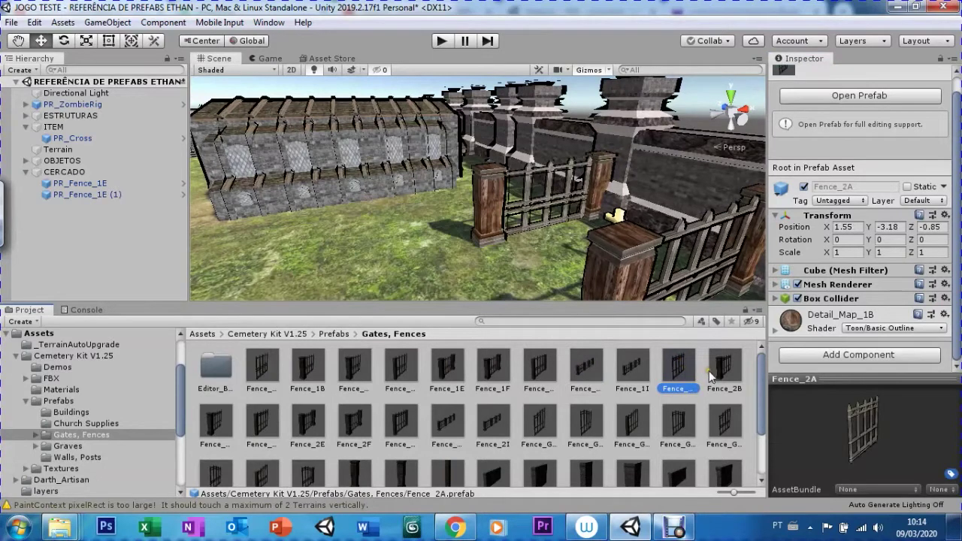
{"action": "left_click", "coordinate": [713, 422]}
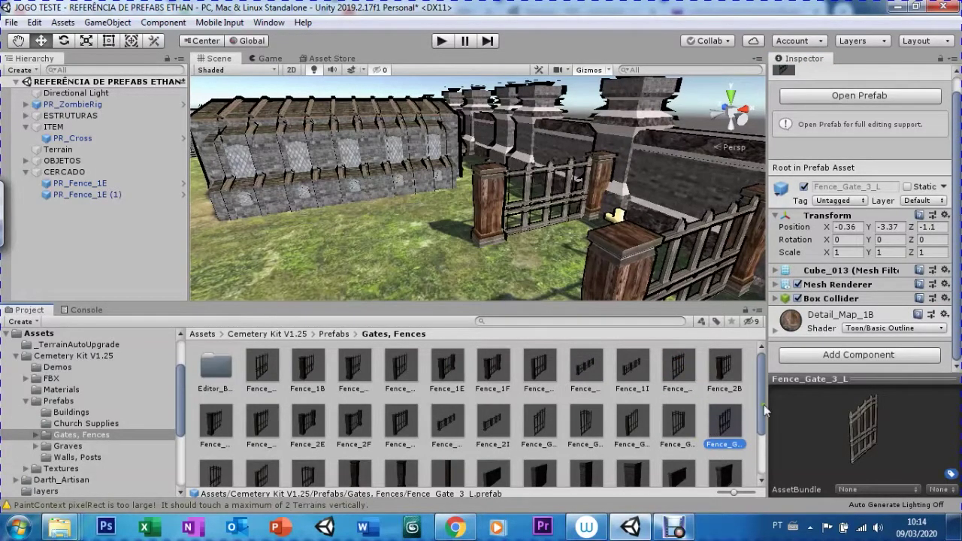
{"action": "left_click_drag", "start_coordinate": [764, 405], "coordinate": [762, 458]}
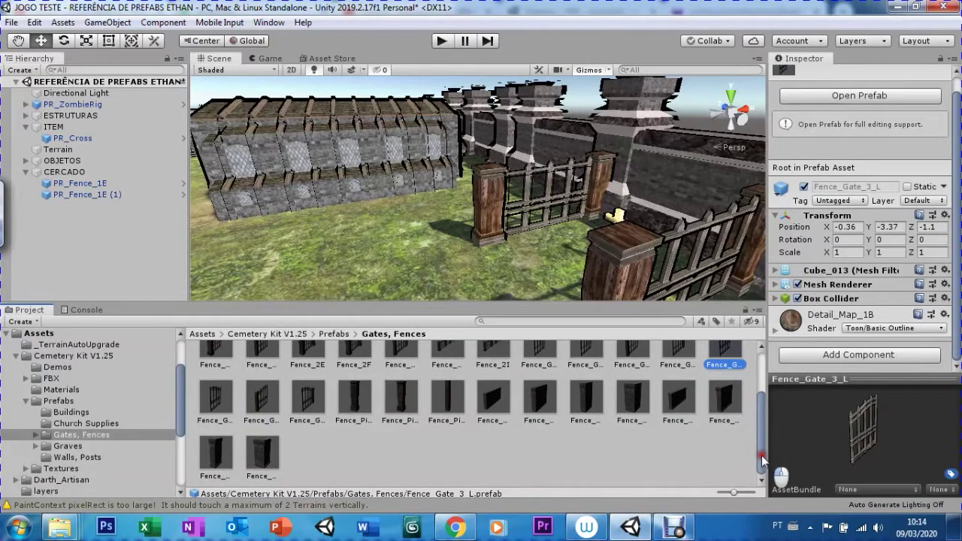
{"action": "left_click", "coordinate": [262, 406]}
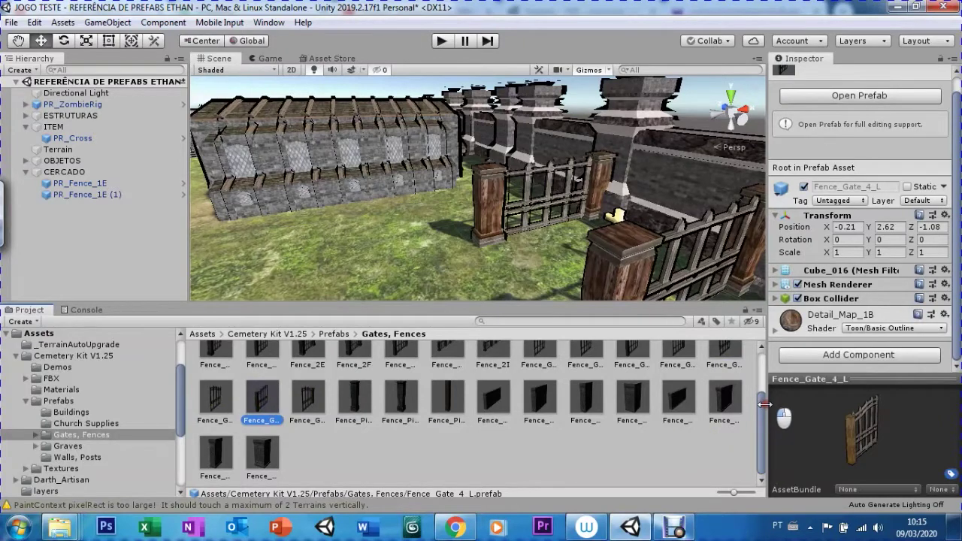
{"action": "mouse_move", "coordinate": [251, 400]}
{"action": "left_mouse_down"}
{"action": "mouse_move", "coordinate": [353, 277]}
{"action": "mouse_move", "coordinate": [452, 261]}
{"action": "left_mouse_up"}
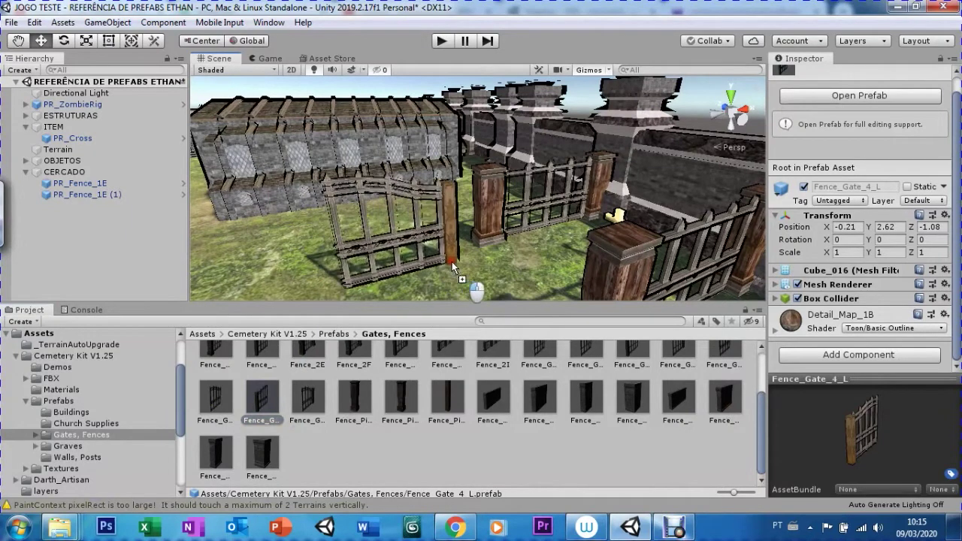
Drop Fence_Gate_4_L on the grass in front of the stone wall and select it in the Hierarchy
{"action": "left_click_drag", "start_coordinate": [452, 261], "coordinate": [472, 259]}
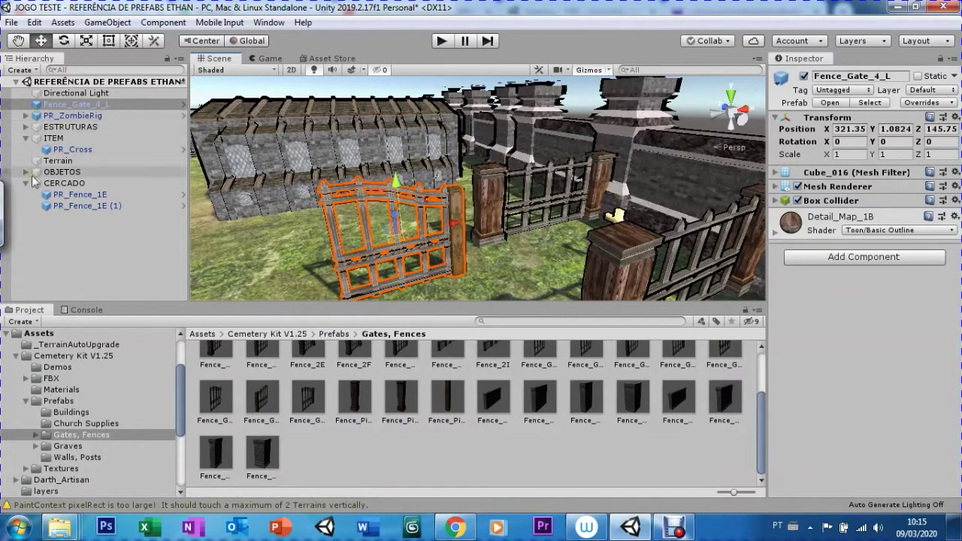
{"action": "left_click", "coordinate": [57, 106]}
{"action": "mouse_move", "coordinate": [59, 109]}
{"action": "left_mouse_down"}
{"action": "mouse_move", "coordinate": [38, 107]}
{"action": "mouse_move", "coordinate": [203, 335]}
{"action": "left_mouse_up"}
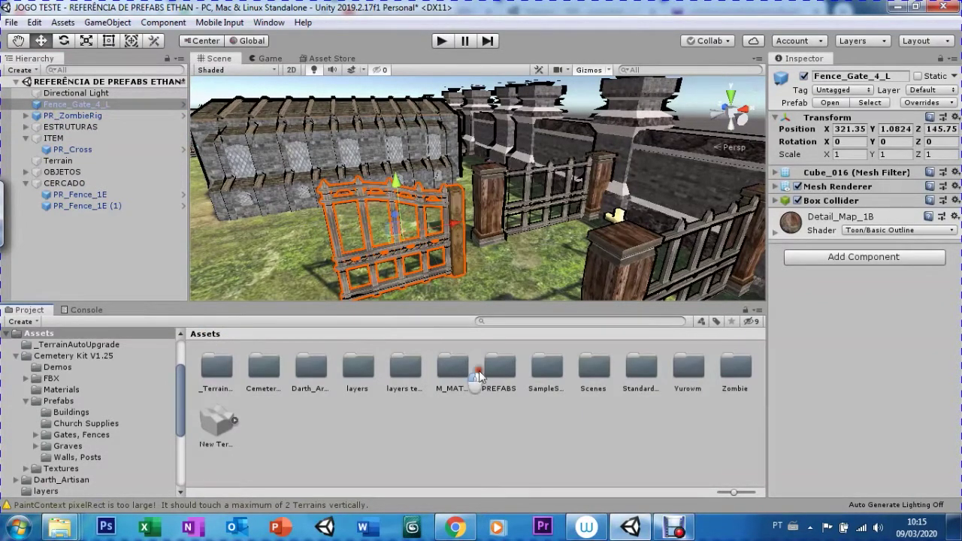
Save the gate into PREFABS as an Original Prefab named PR_Fence_Gate_4_L
{"action": "mouse_move", "coordinate": [518, 376]}
{"action": "left_mouse_down"}
{"action": "mouse_move", "coordinate": [70, 144]}
{"action": "mouse_move", "coordinate": [491, 383]}
{"action": "left_mouse_up"}
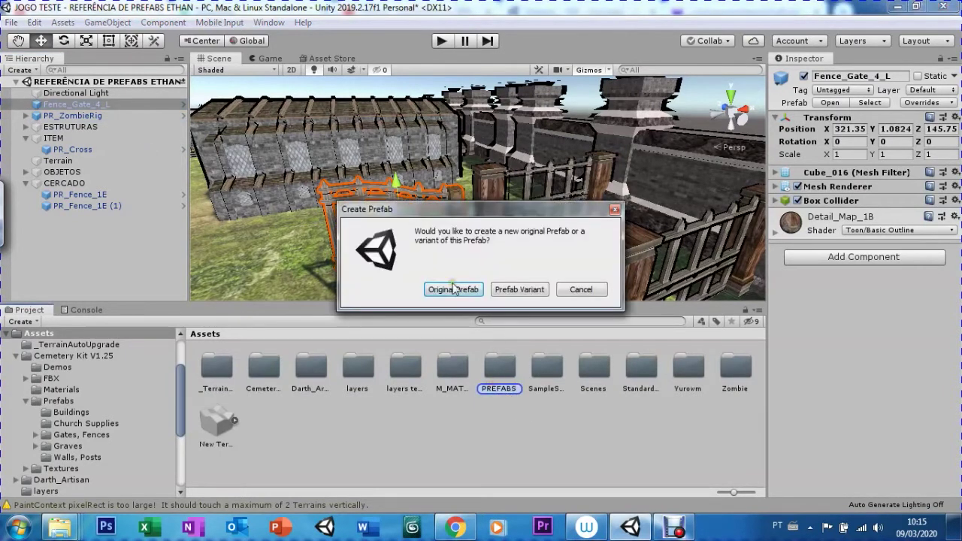
{"action": "key", "text": "Return"}
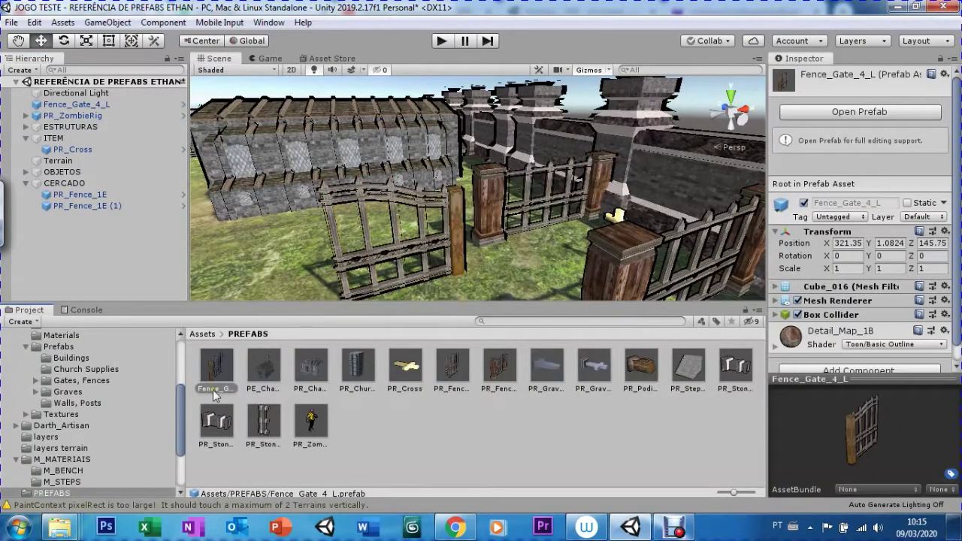
{"action": "left_click", "coordinate": [211, 396]}
{"action": "left_click", "coordinate": [233, 386]}
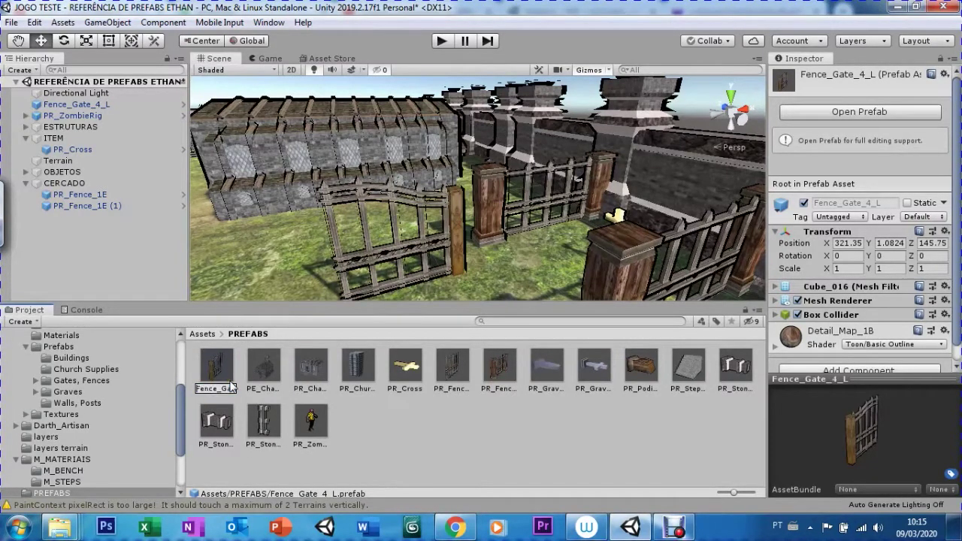
{"action": "type", "text": "PR"}
{"action": "type", "text": "_"}
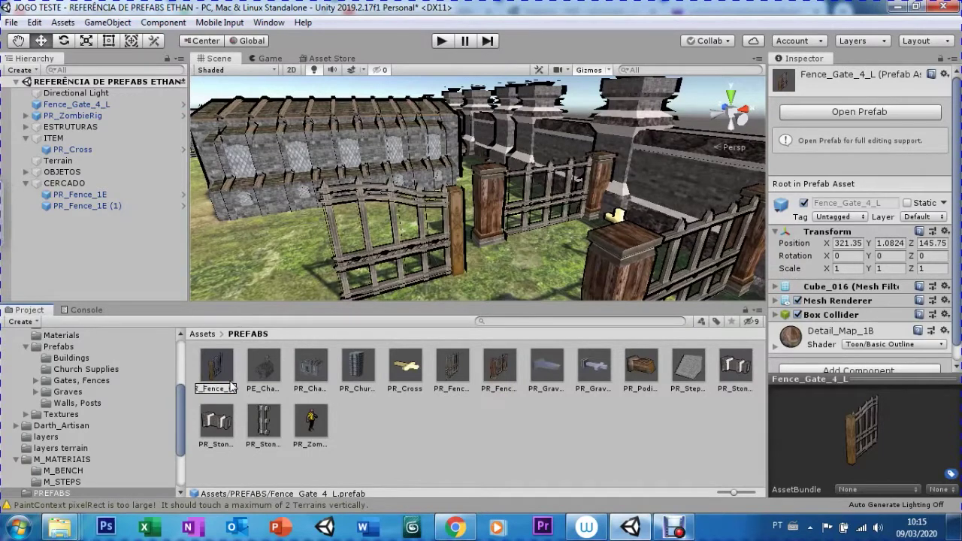
{"action": "key", "text": "Return"}
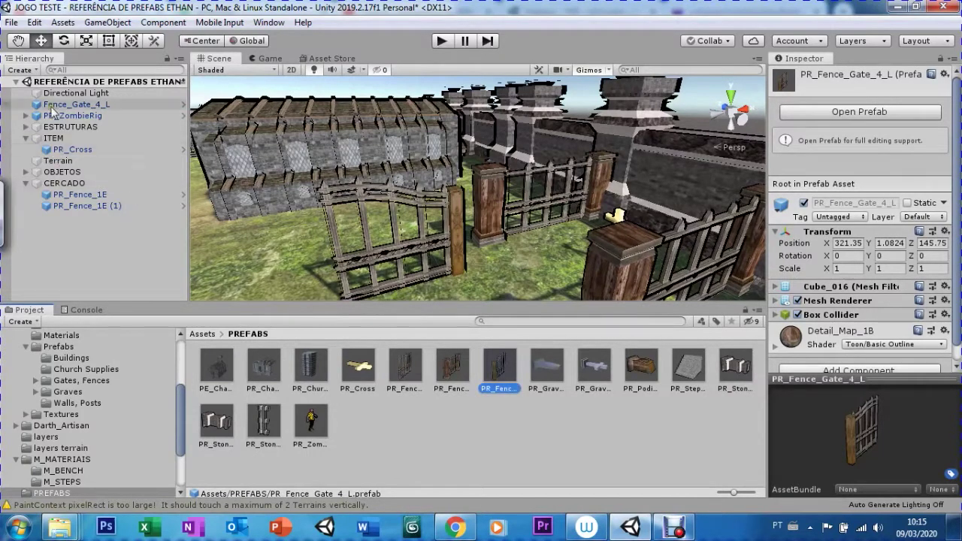
{"action": "left_click", "coordinate": [47, 105]}
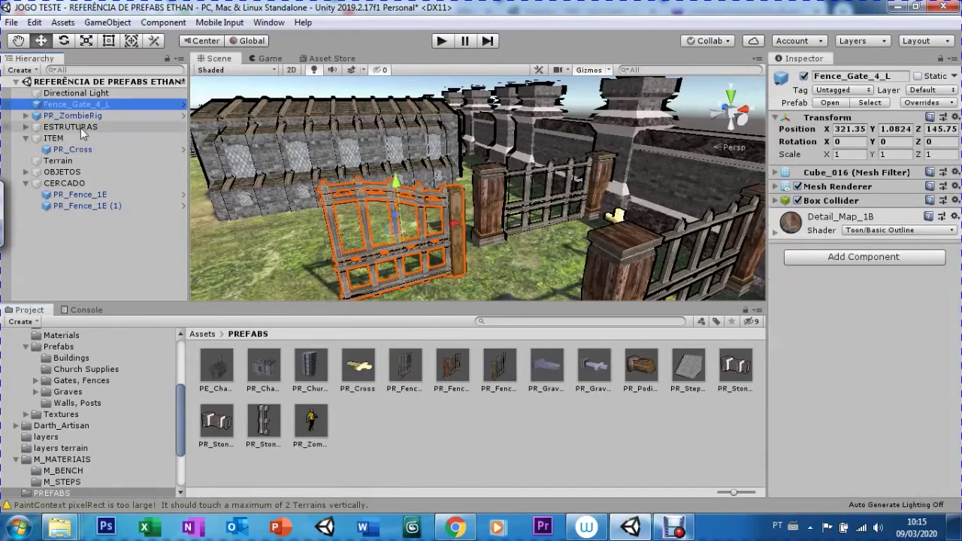
Delete the original Fence_Gate_4_L and add a PR_Fence_Gate_4_L instance inside CERCADO
{"action": "key", "text": "Delete"}
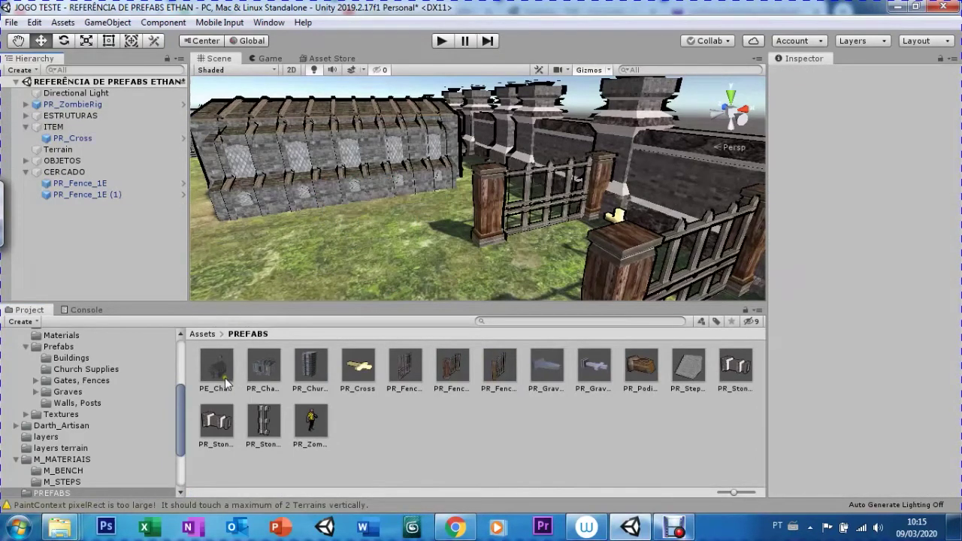
{"action": "left_click_drag", "start_coordinate": [496, 368], "coordinate": [64, 188]}
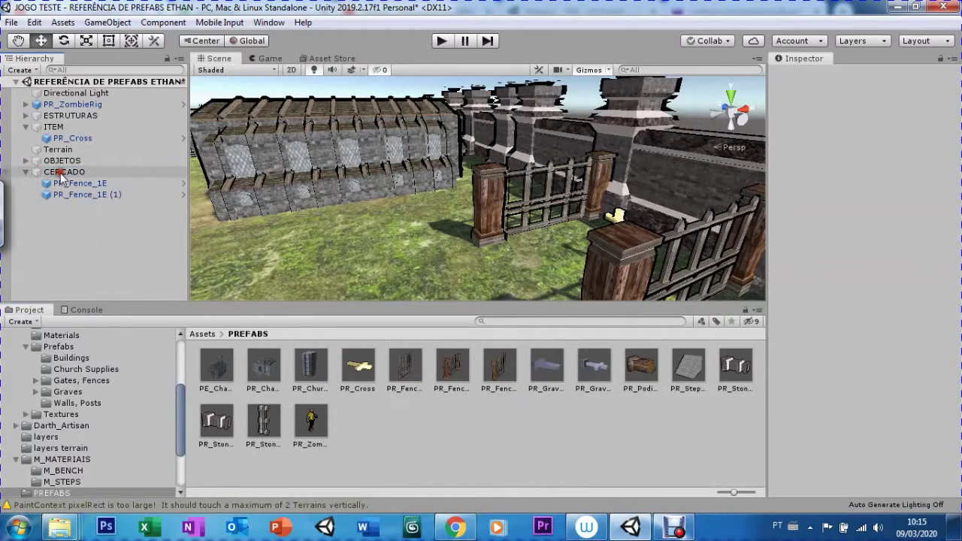
{"action": "left_click_drag", "start_coordinate": [63, 186], "coordinate": [64, 216]}
{"action": "double_click", "coordinate": [51, 207]}
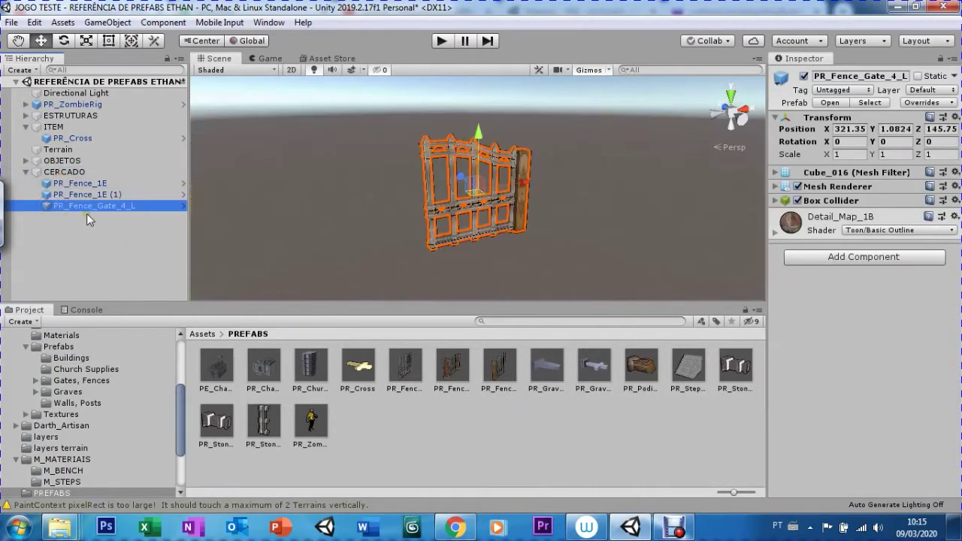
Remove that gate instance, frame PR_Fence_1E (1), and place a new PR_Fence_Gate_4_L beside it
{"action": "left_click", "coordinate": [64, 192]}
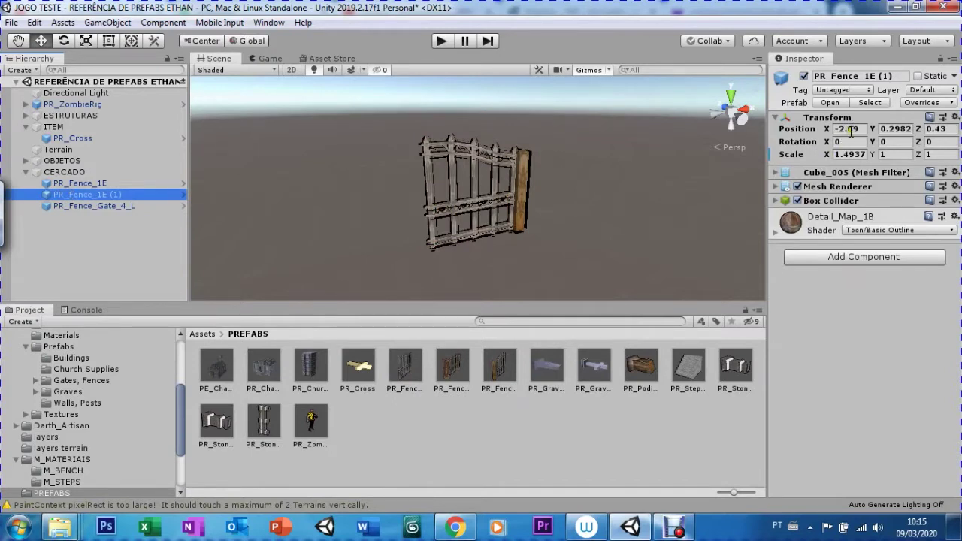
{"action": "left_click", "coordinate": [69, 206]}
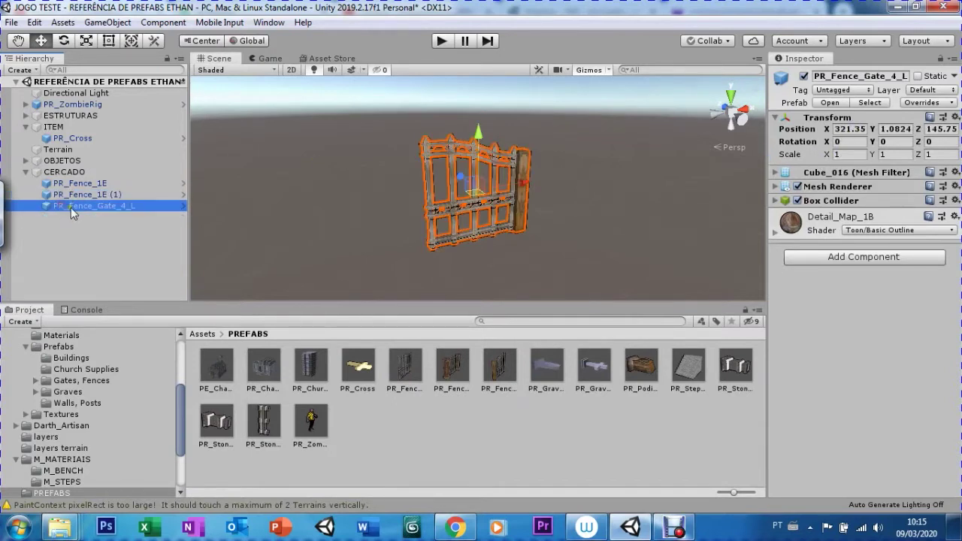
{"action": "key", "text": "Delete"}
{"action": "double_click", "coordinate": [118, 196]}
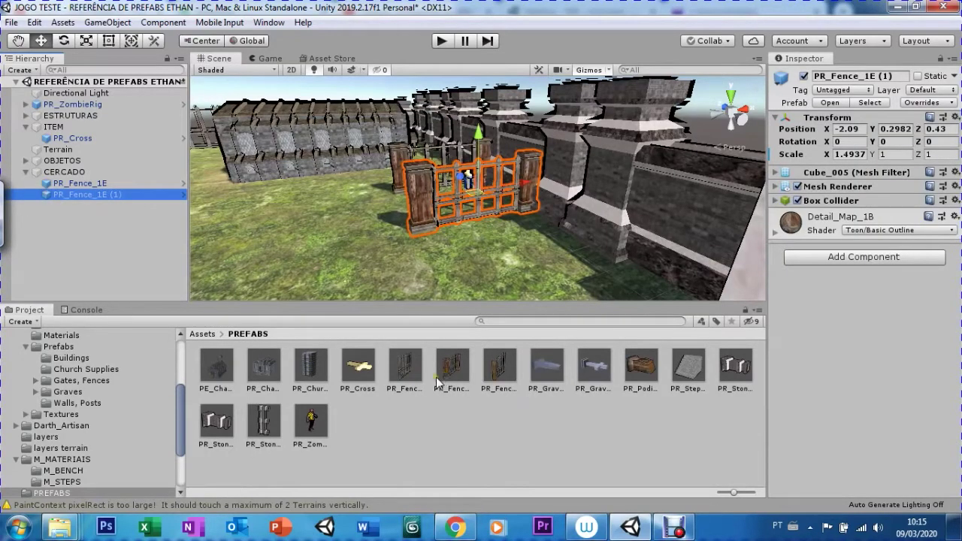
{"action": "left_click_drag", "start_coordinate": [490, 360], "coordinate": [224, 197]}
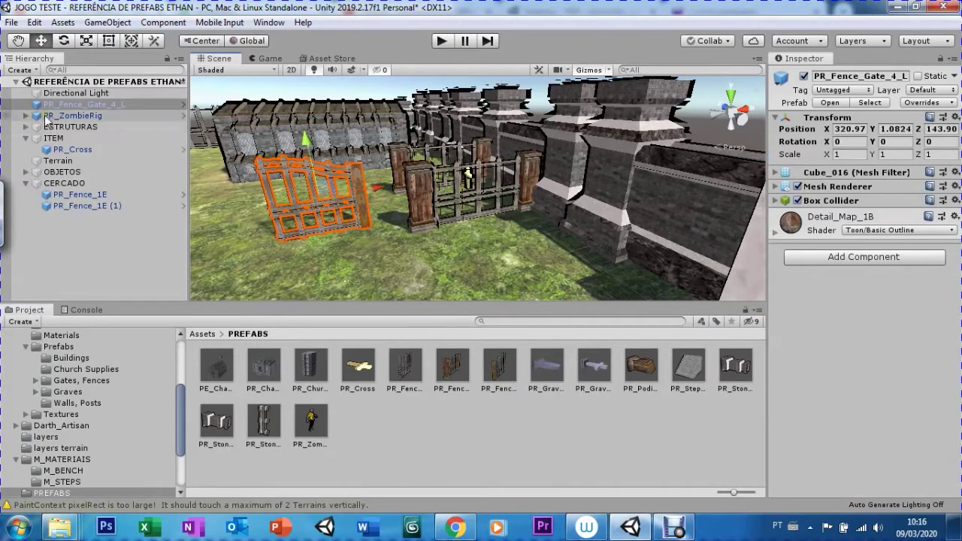
Parent the new gate to CERCADO and set its Y rotation to -90
{"action": "mouse_move", "coordinate": [62, 105]}
{"action": "left_mouse_down"}
{"action": "mouse_move", "coordinate": [98, 162]}
{"action": "mouse_move", "coordinate": [71, 182]}
{"action": "left_mouse_up"}
{"action": "key", "text": "e"}
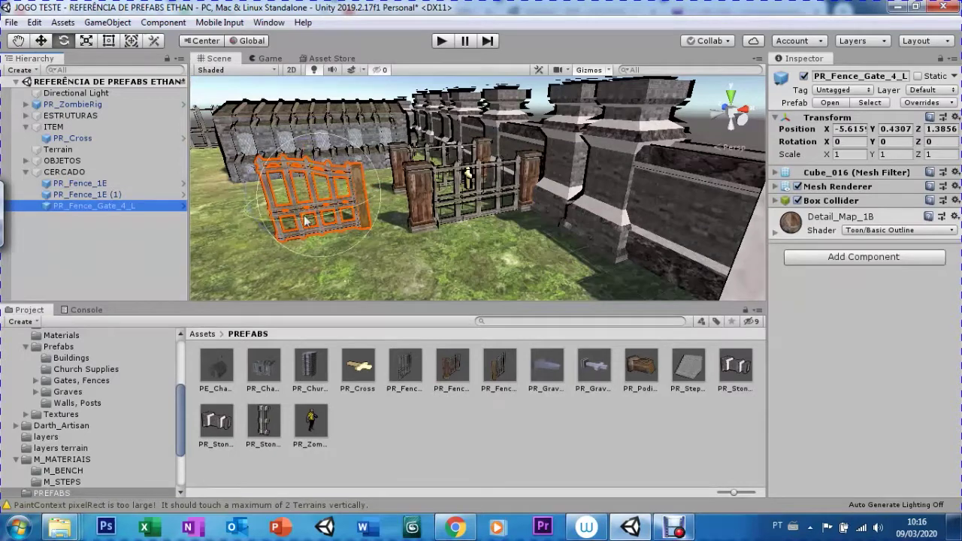
{"action": "left_click_drag", "start_coordinate": [310, 220], "coordinate": [392, 224]}
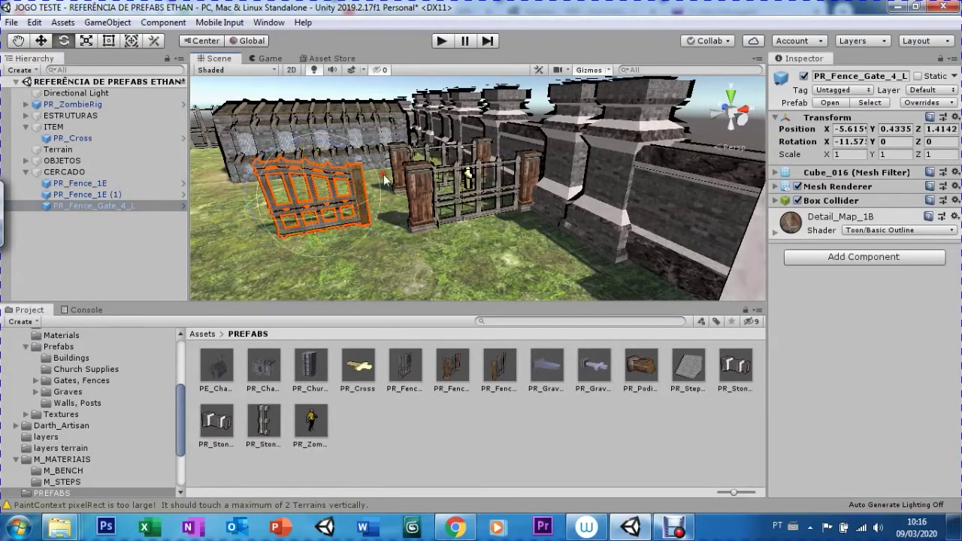
{"action": "key", "text": "ctrl+z"}
{"action": "mouse_move", "coordinate": [273, 225]}
{"action": "left_mouse_down"}
{"action": "mouse_move", "coordinate": [463, 210]}
{"action": "mouse_move", "coordinate": [440, 212]}
{"action": "mouse_move", "coordinate": [469, 191]}
{"action": "left_mouse_up"}
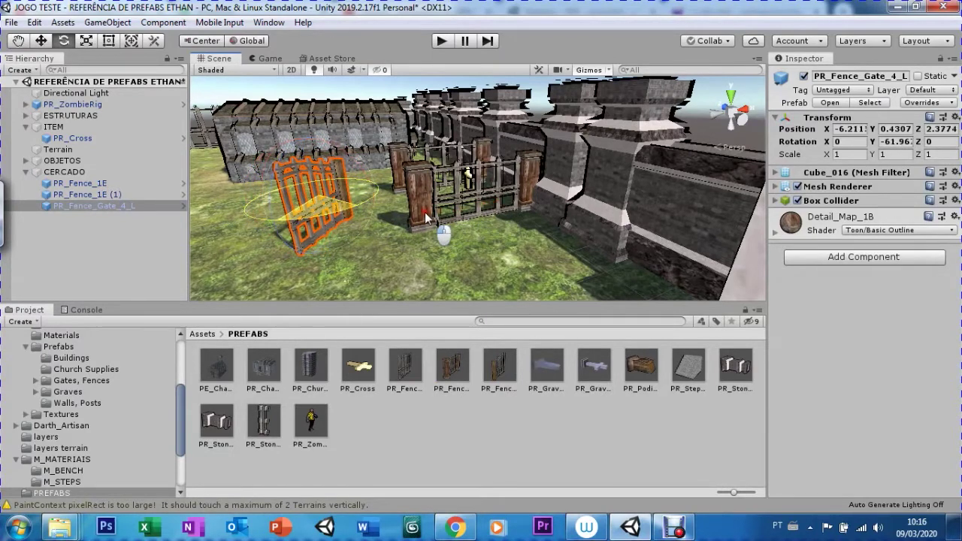
{"action": "key", "text": "ctrl+z"}
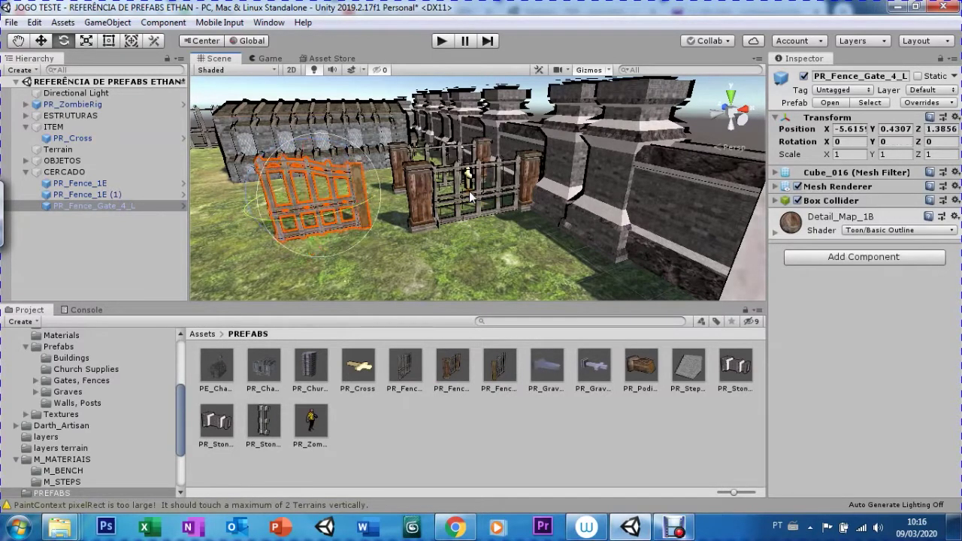
{"action": "left_click", "coordinate": [884, 143]}
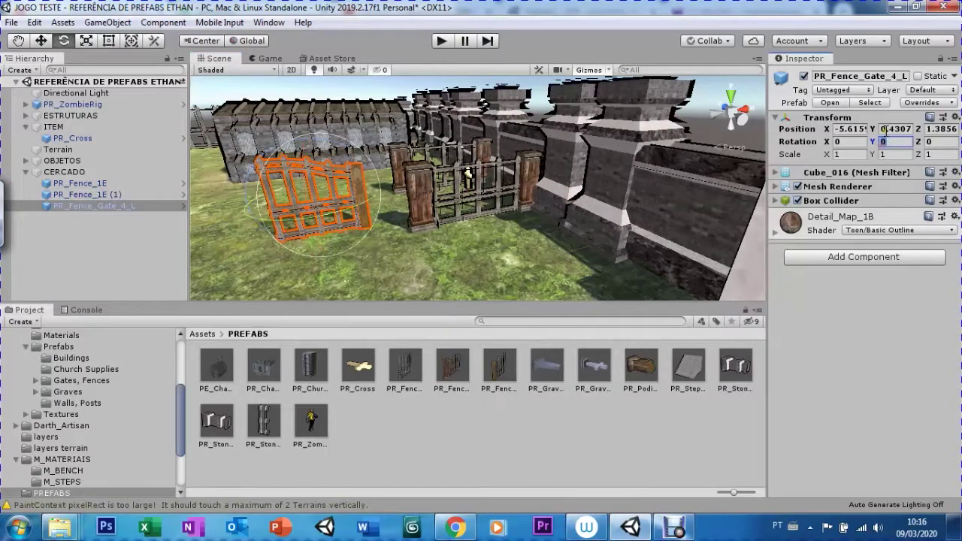
{"action": "type", "text": "-90"}
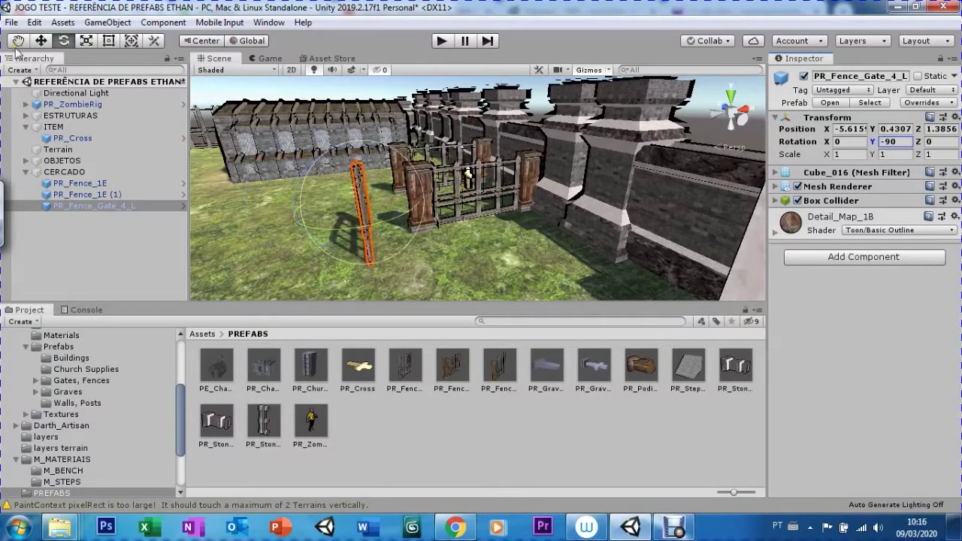
Frame the gate and move it along the wall between the wooden fence posts
{"action": "scroll", "coordinate": [326, 207], "scroll_direction": "down", "scroll_amount": 5}
{"action": "key", "text": "f"}
{"action": "scroll", "coordinate": [477, 188], "scroll_direction": "up", "scroll_amount": 3}
{"action": "scroll", "coordinate": [478, 187], "scroll_direction": "up", "scroll_amount": 3}
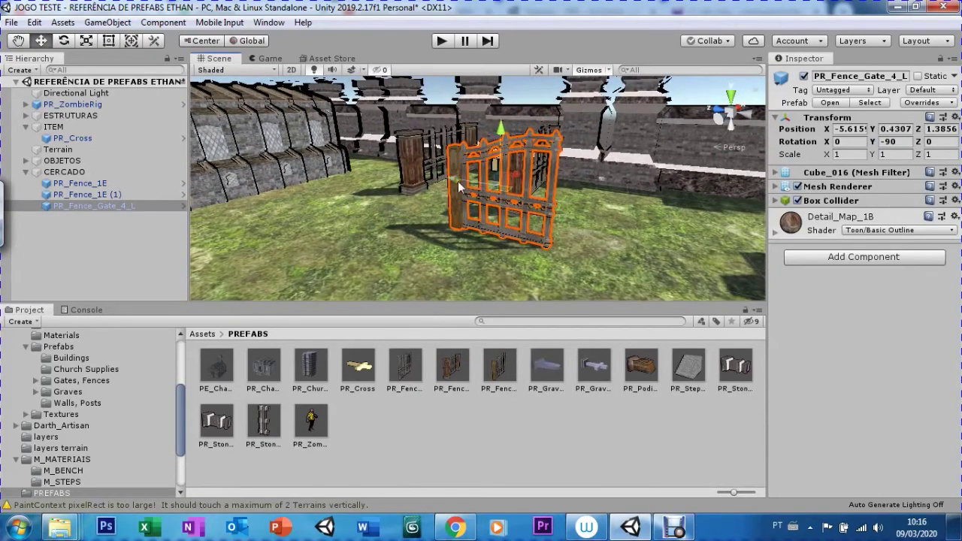
{"action": "left_click_drag", "start_coordinate": [458, 181], "coordinate": [364, 143]}
{"action": "mouse_move", "coordinate": [415, 162]}
{"action": "left_mouse_down"}
{"action": "mouse_move", "coordinate": [379, 161]}
{"action": "mouse_move", "coordinate": [418, 169]}
{"action": "left_mouse_up"}
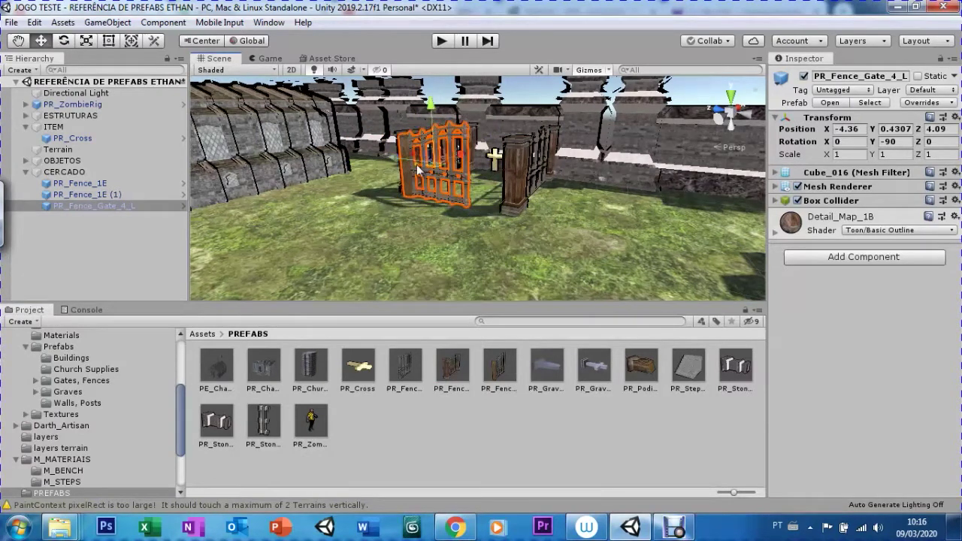
Zoom and pan to centre the gate between the posts, then select the PR_Fence_Gate_4_L prefab asset
{"action": "left_click", "coordinate": [19, 42]}
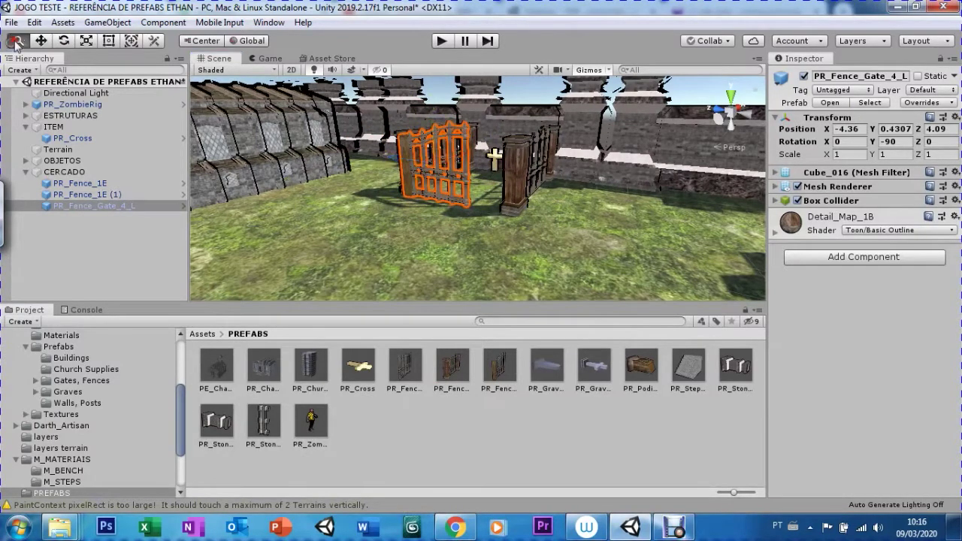
{"action": "scroll", "coordinate": [448, 202], "scroll_direction": "up", "scroll_amount": 5}
{"action": "scroll", "coordinate": [447, 202], "scroll_direction": "up", "scroll_amount": 5}
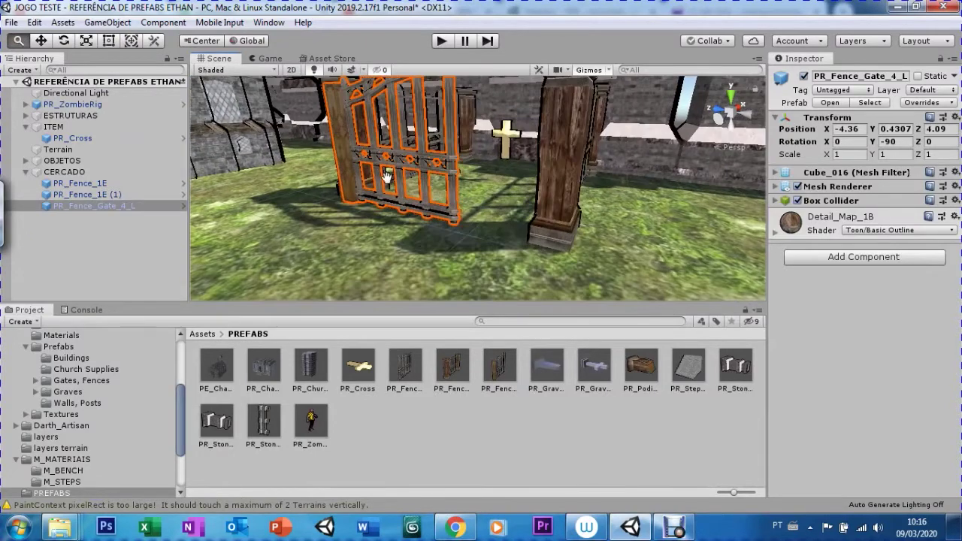
{"action": "left_click_drag", "start_coordinate": [473, 262], "coordinate": [451, 260]}
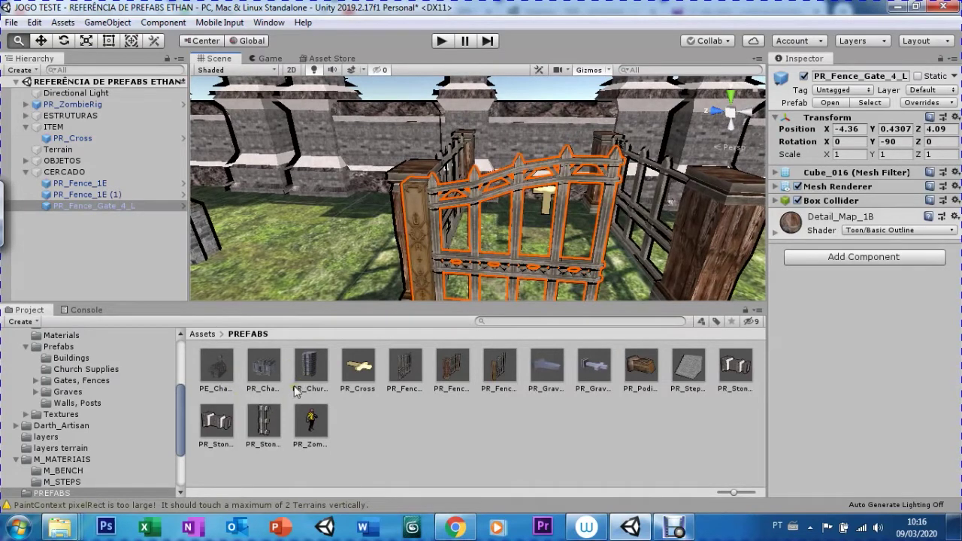
{"action": "left_click", "coordinate": [491, 389]}
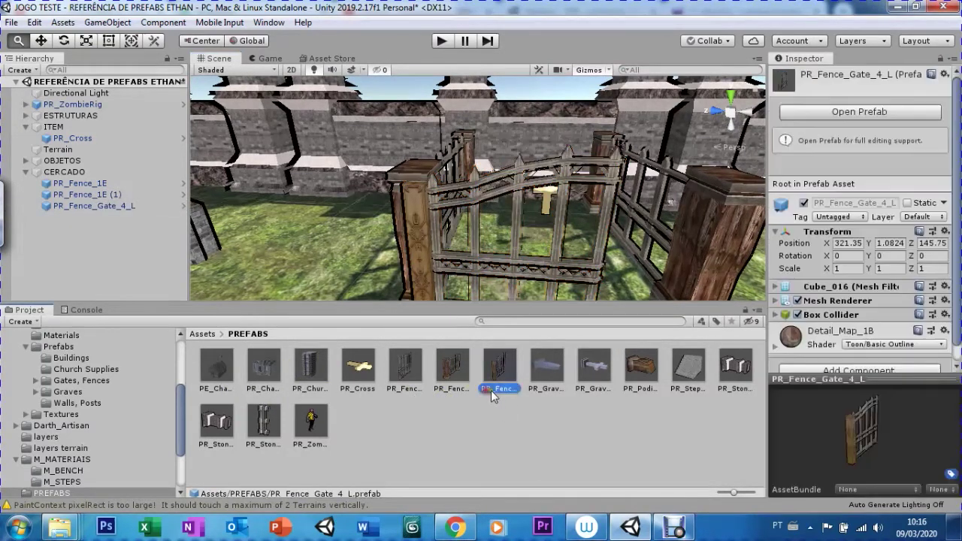
Rename the prefab asset to P_Gate_4_L and the CERCADO gate instance to PR_Gate_4_L
{"action": "left_click", "coordinate": [494, 389]}
{"action": "key", "text": "Return"}
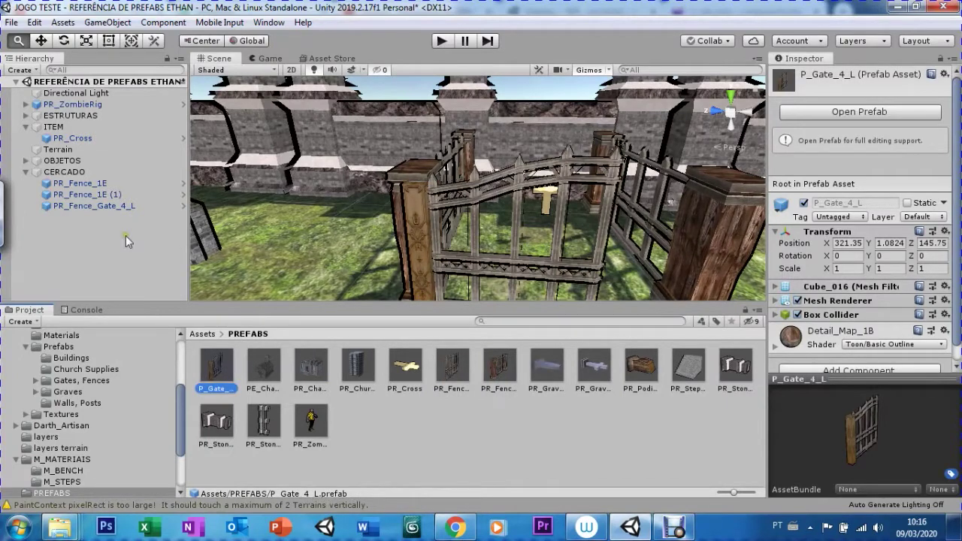
{"action": "left_click", "coordinate": [85, 212]}
{"action": "left_click", "coordinate": [87, 208]}
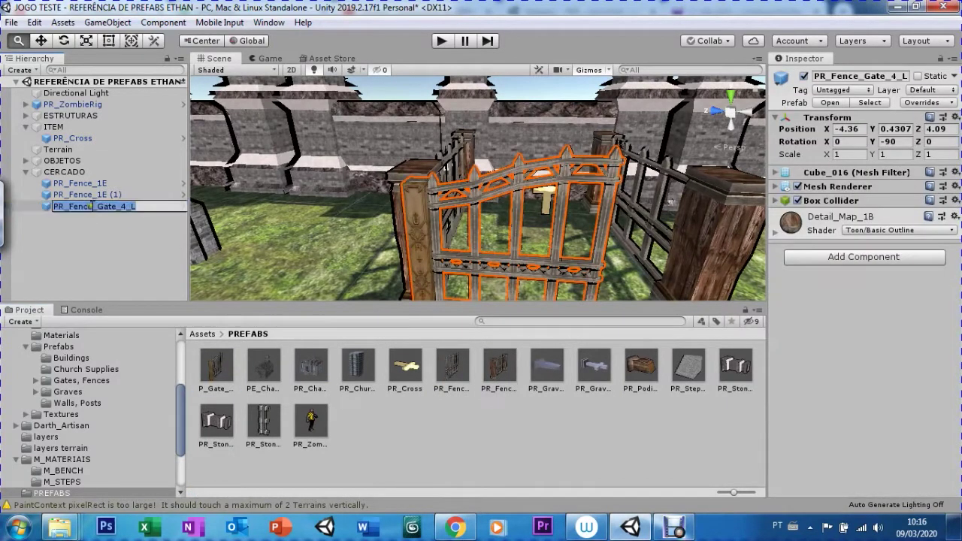
{"action": "left_click", "coordinate": [95, 210]}
{"action": "key", "text": "BackSpace"}
{"action": "key", "text": "BackSpace"}
{"action": "key", "text": "BackSpace"}
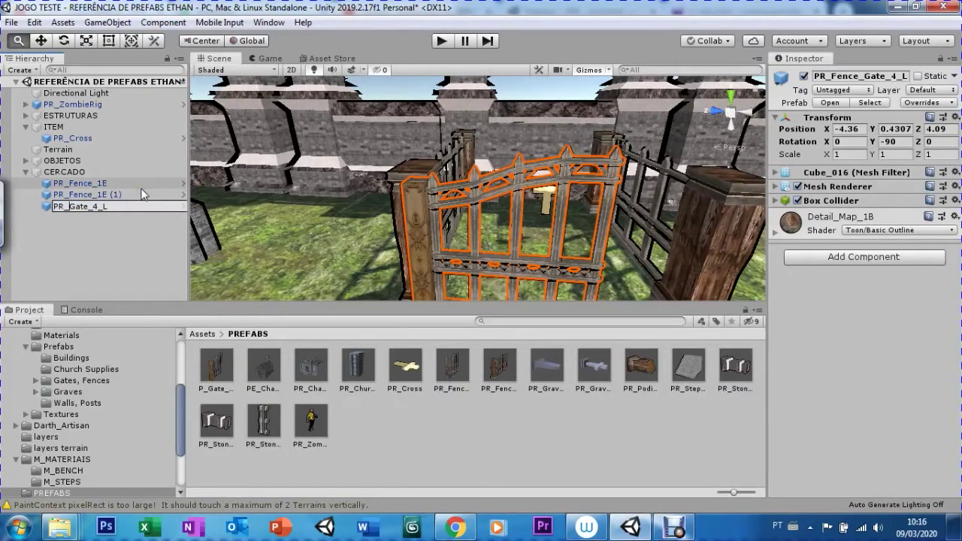
{"action": "key", "text": "Return"}
{"action": "scroll", "coordinate": [472, 240], "scroll_direction": "down", "scroll_amount": 3}
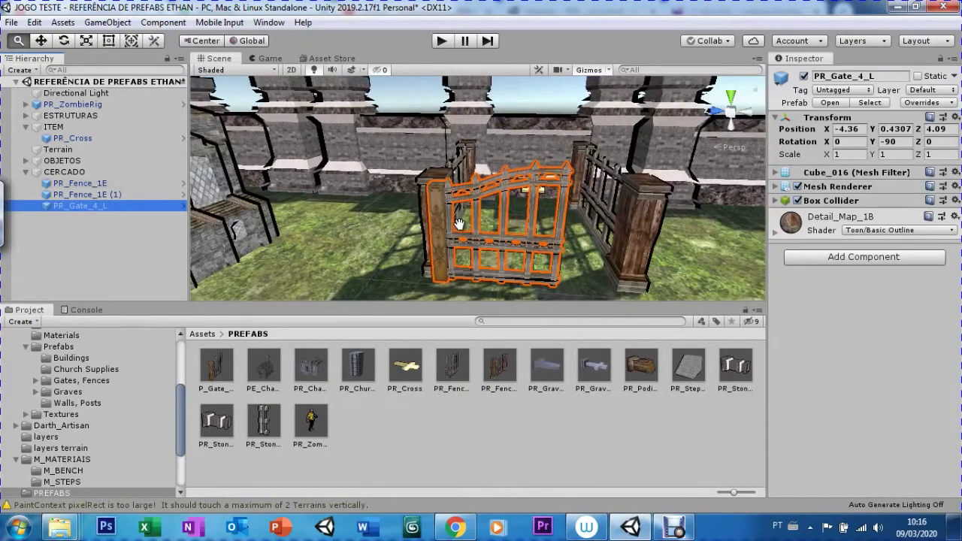
Scale PR_Gate_4_L to 0.741, lower it to Y 0.18, then duplicate it and slide the copy right
{"action": "scroll", "coordinate": [473, 241], "scroll_direction": "down", "scroll_amount": 3}
{"action": "mouse_move", "coordinate": [499, 246]}
{"action": "left_mouse_down"}
{"action": "mouse_move", "coordinate": [401, 251]}
{"action": "mouse_move", "coordinate": [489, 195]}
{"action": "left_mouse_up"}
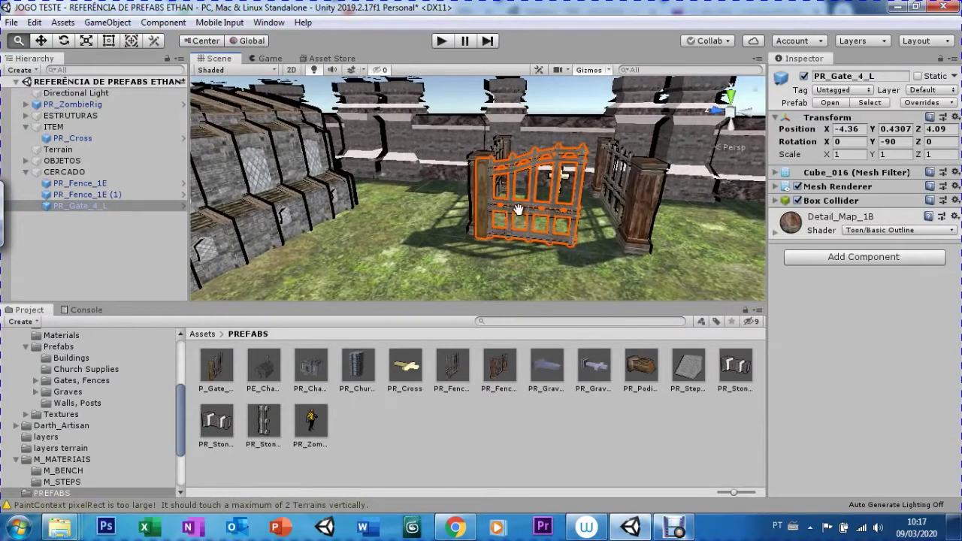
{"action": "key", "text": "r"}
{"action": "left_click_drag", "start_coordinate": [528, 198], "coordinate": [516, 210]}
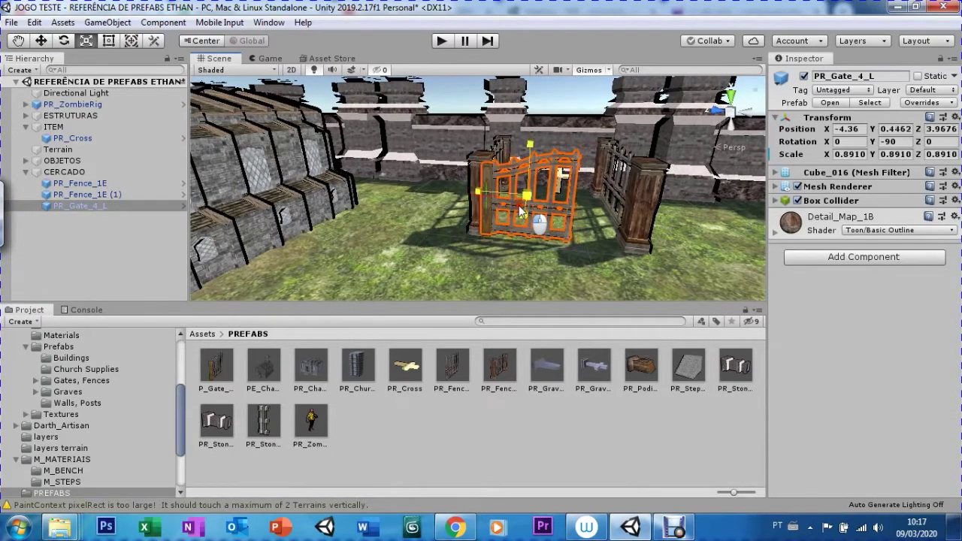
{"action": "key", "text": "w"}
{"action": "left_click_drag", "start_coordinate": [530, 189], "coordinate": [527, 163]}
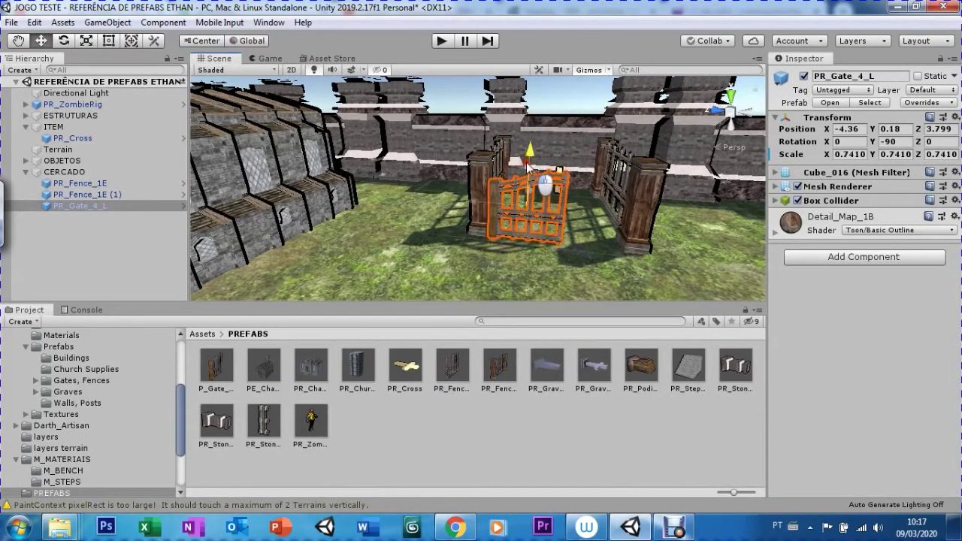
{"action": "key", "text": "ctrl+d"}
{"action": "left_click_drag", "start_coordinate": [472, 203], "coordinate": [555, 183]}
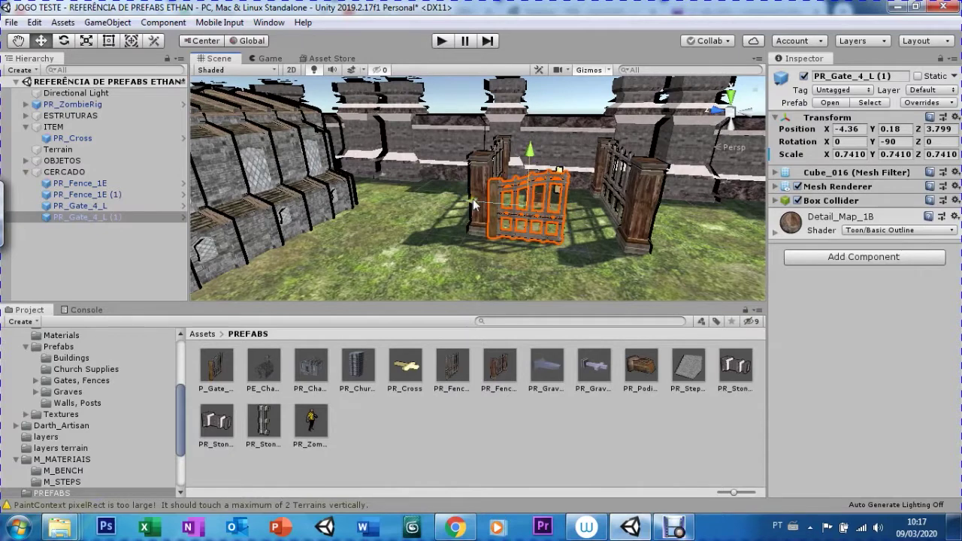
Try rotating the duplicate gate around its vertical axis, then undo the attempts
{"action": "key", "text": "e"}
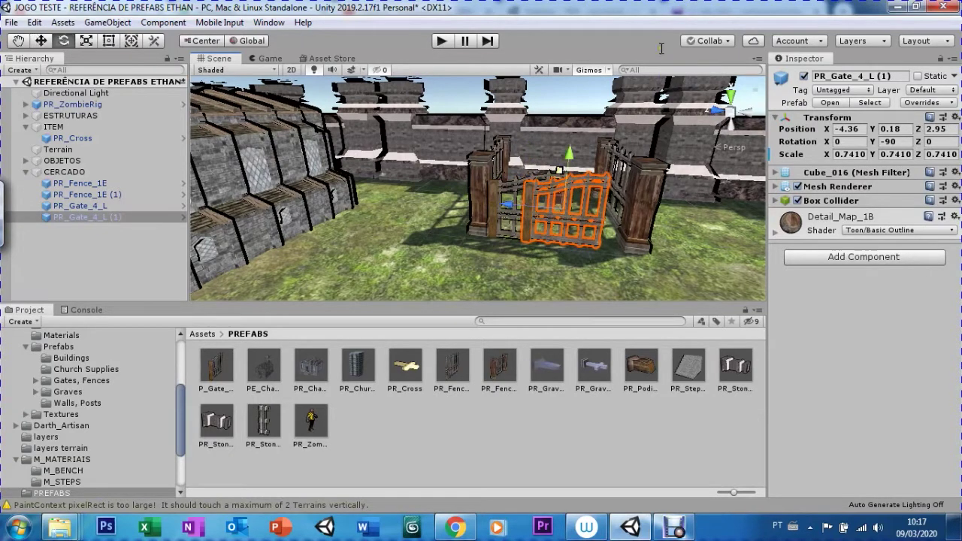
{"action": "mouse_move", "coordinate": [523, 218]}
{"action": "left_mouse_down"}
{"action": "mouse_move", "coordinate": [744, 224]}
{"action": "mouse_move", "coordinate": [928, 154]}
{"action": "left_mouse_up"}
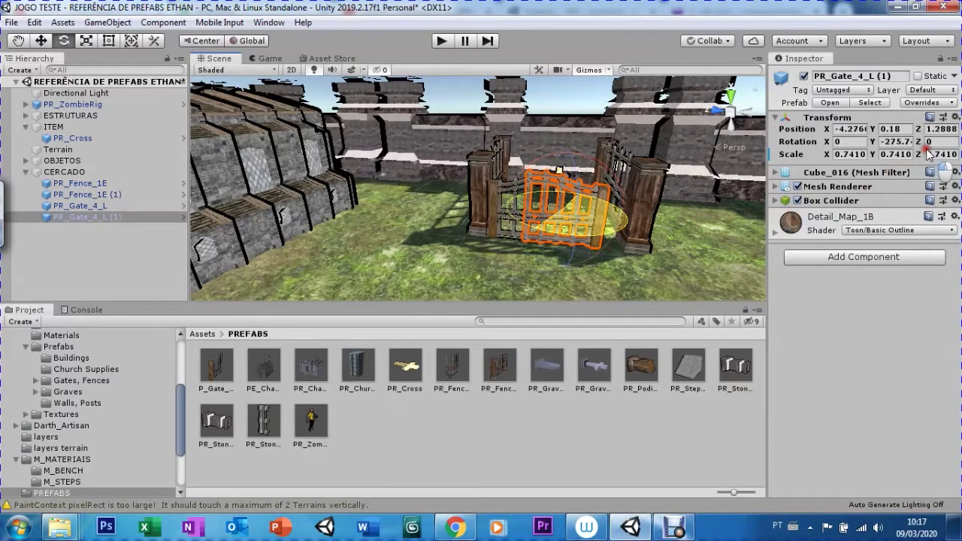
{"action": "left_click_drag", "start_coordinate": [928, 154], "coordinate": [935, 161]}
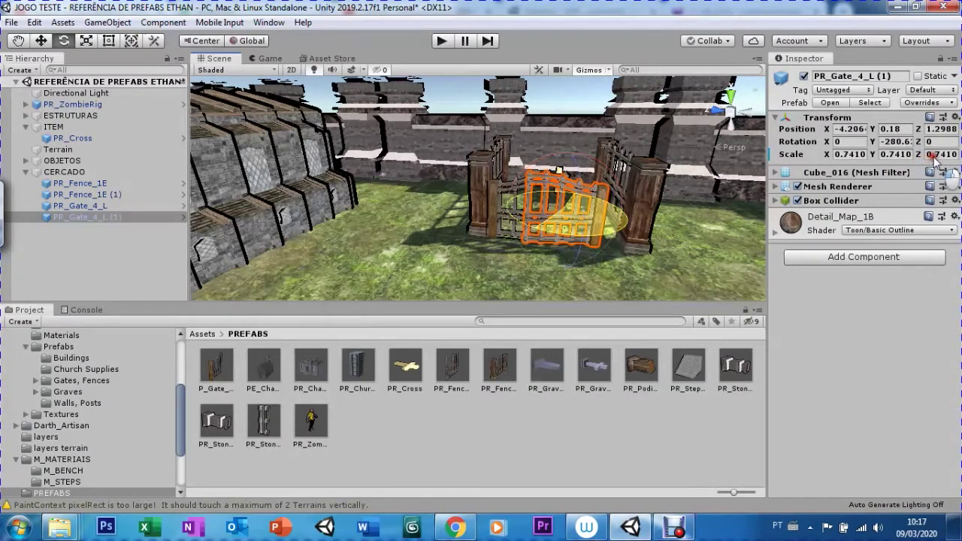
{"action": "left_click_drag", "start_coordinate": [934, 160], "coordinate": [931, 161]}
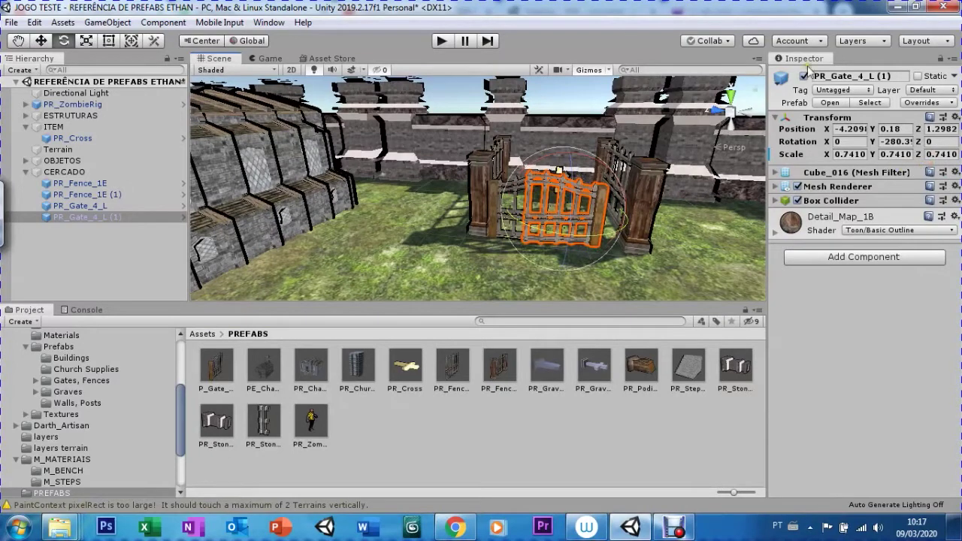
{"action": "key", "text": "ctrl+z"}
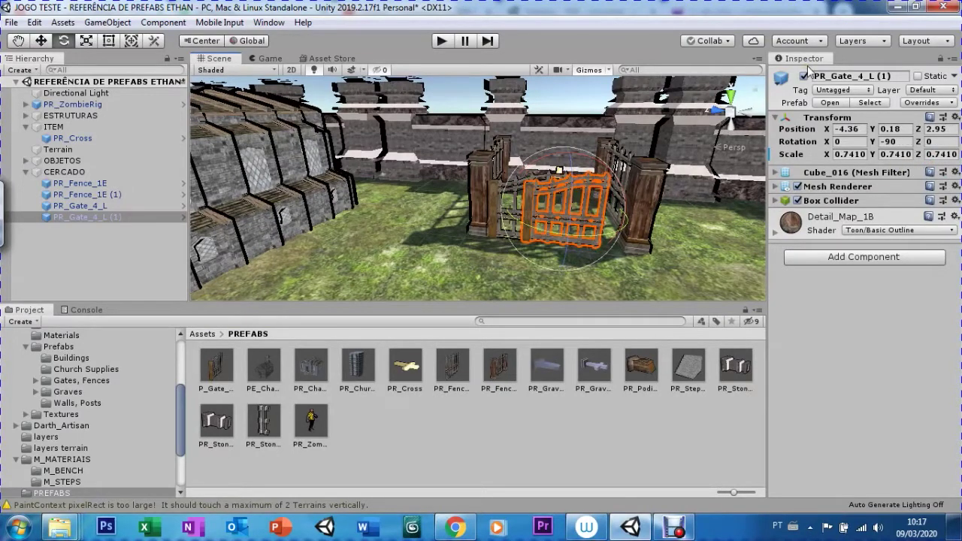
Rotate the duplicate again to roughly -273 on Y so it faces the opposite way
{"action": "left_click_drag", "start_coordinate": [538, 227], "coordinate": [931, 181]}
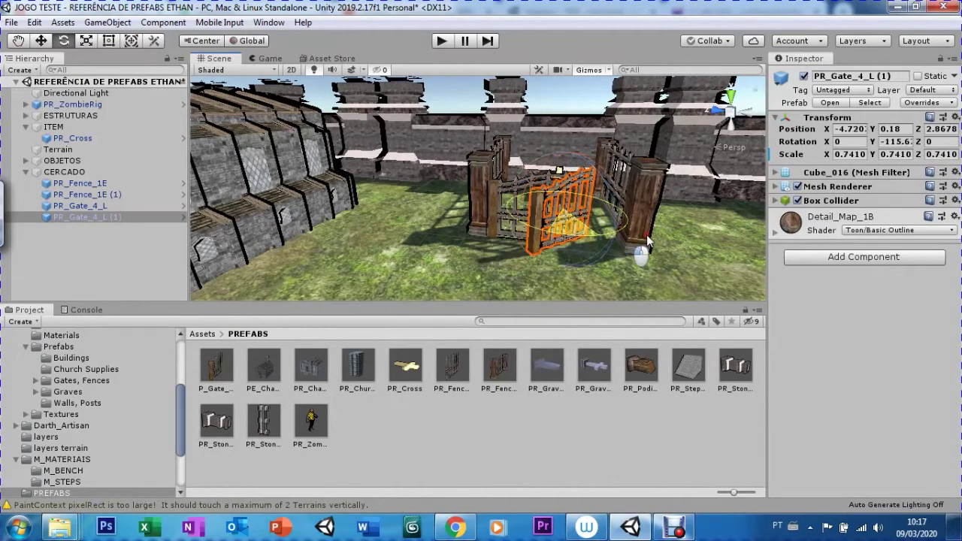
{"action": "left_click_drag", "start_coordinate": [930, 181], "coordinate": [958, 194]}
{"action": "key", "text": "ctrl+z"}
{"action": "key", "text": "ctrl+z"}
{"action": "key", "text": "ctrl+z"}
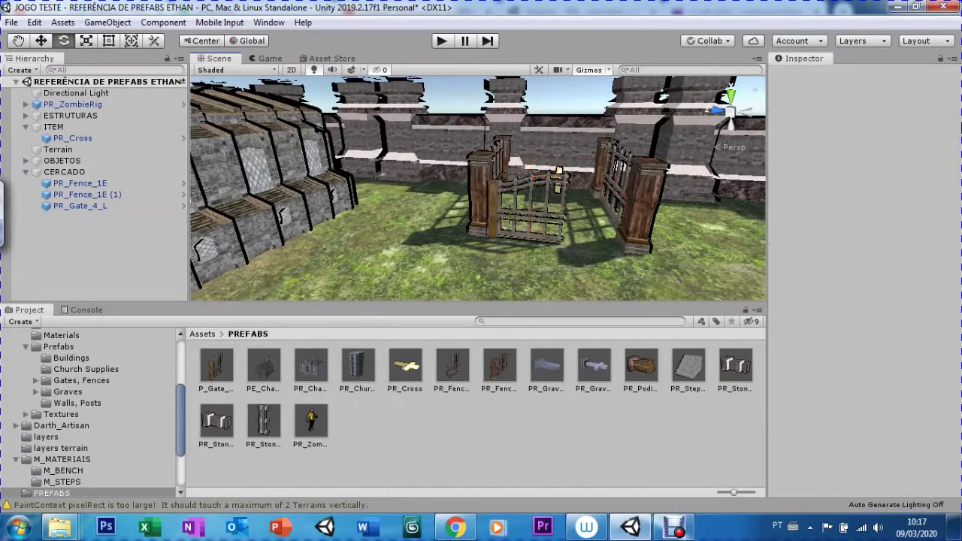
{"action": "key", "text": "ctrl+y"}
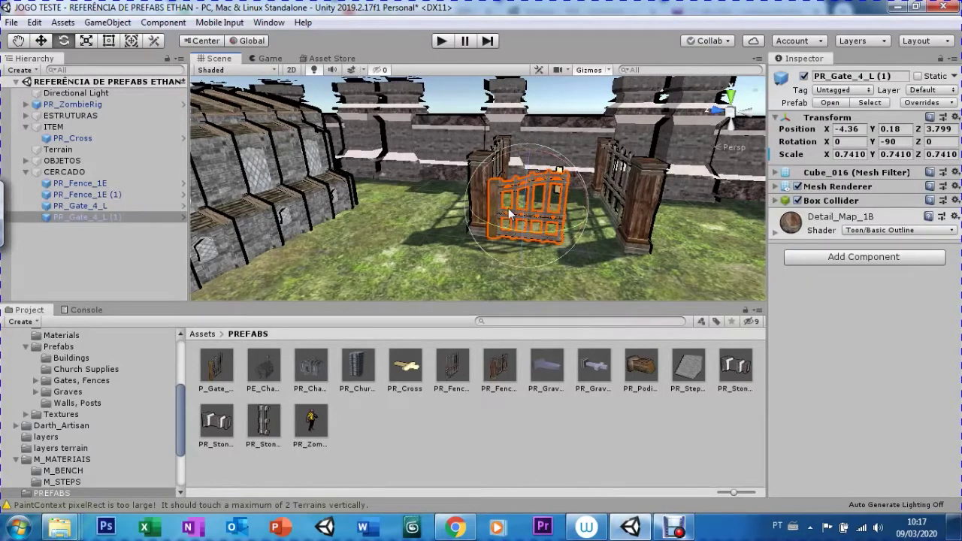
{"action": "mouse_move", "coordinate": [504, 229]}
{"action": "left_mouse_down"}
{"action": "mouse_move", "coordinate": [829, 216]}
{"action": "mouse_move", "coordinate": [940, 156]}
{"action": "left_mouse_up"}
Set the copy's Y rotation to -270 and slide it to local Z 0.37 beside the first gate
{"action": "left_click", "coordinate": [896, 142]}
{"action": "type", "text": "-27"}
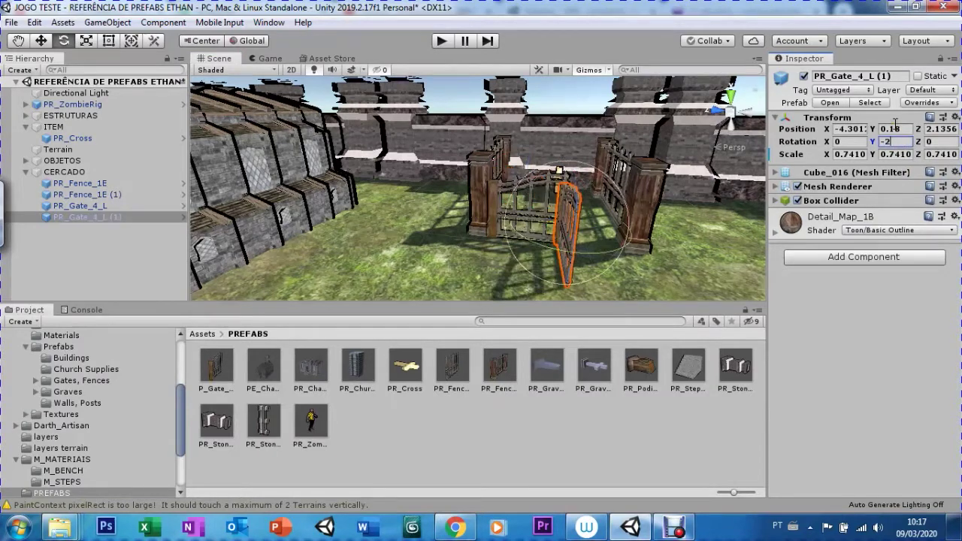
{"action": "type", "text": "0"}
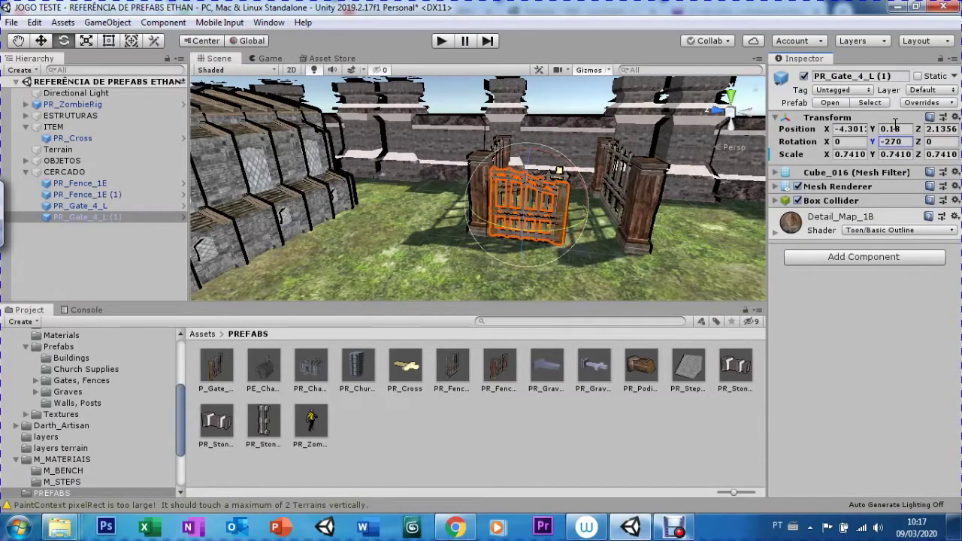
{"action": "type", "text": "w"}
{"action": "mouse_move", "coordinate": [479, 203]}
{"action": "left_mouse_down"}
{"action": "mouse_move", "coordinate": [574, 208]}
{"action": "mouse_move", "coordinate": [449, 188]}
{"action": "mouse_move", "coordinate": [391, 166]}
{"action": "left_mouse_up"}
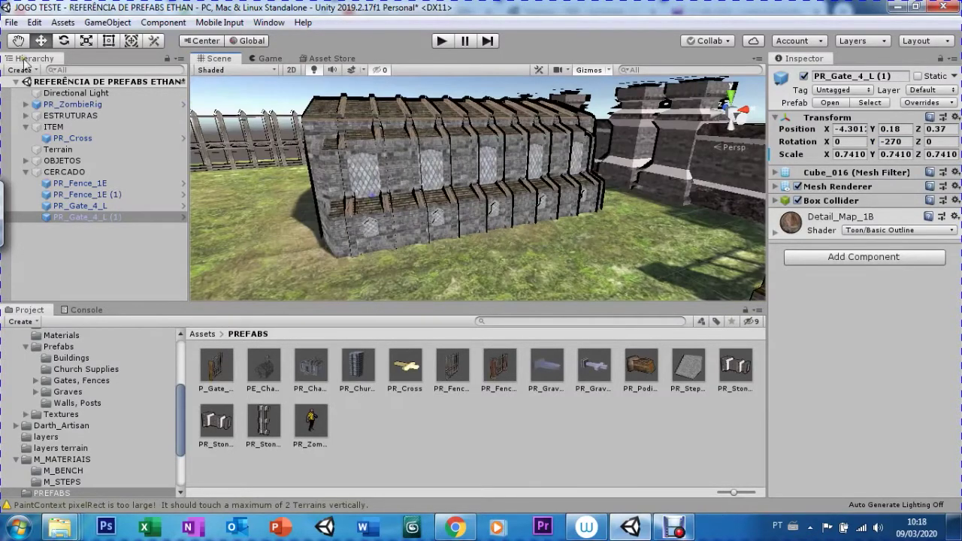
{"action": "mouse_move", "coordinate": [391, 167]}
{"action": "right_mouse_down", "text": "alt"}
{"action": "mouse_move", "coordinate": [391, 185]}
{"action": "mouse_move", "coordinate": [491, 239]}
{"action": "mouse_move", "coordinate": [531, 192]}
{"action": "right_mouse_up", "text": "alt"}
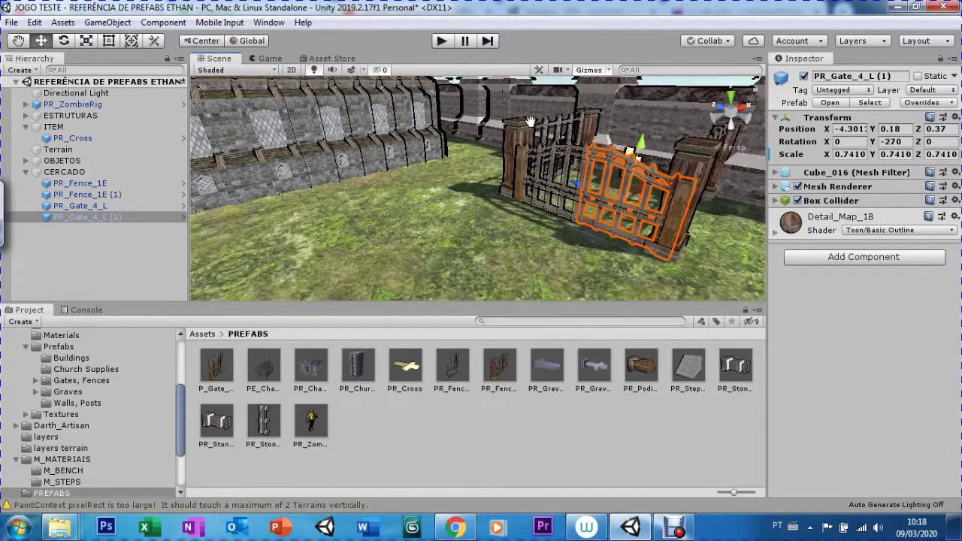
{"action": "left_click", "coordinate": [538, 192]}
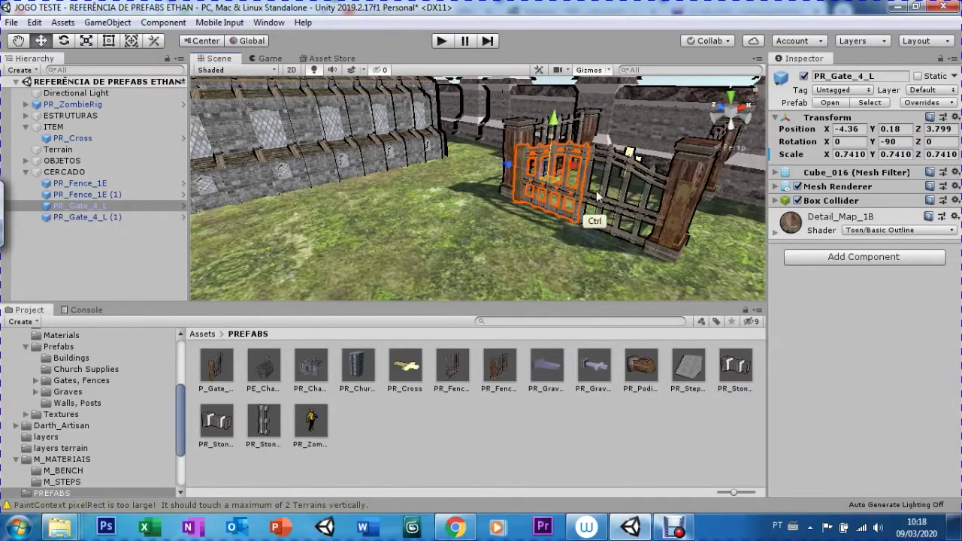
Select both gate halves and scale them down together to 0.63548
{"action": "left_click", "coordinate": [601, 194], "text": "shift"}
{"action": "key", "text": "r"}
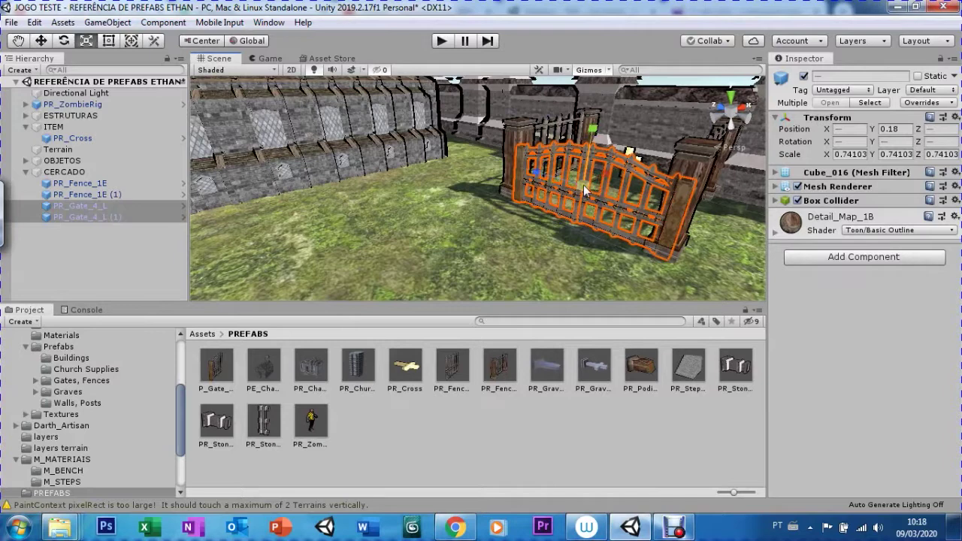
{"action": "left_click_drag", "start_coordinate": [583, 185], "coordinate": [588, 207]}
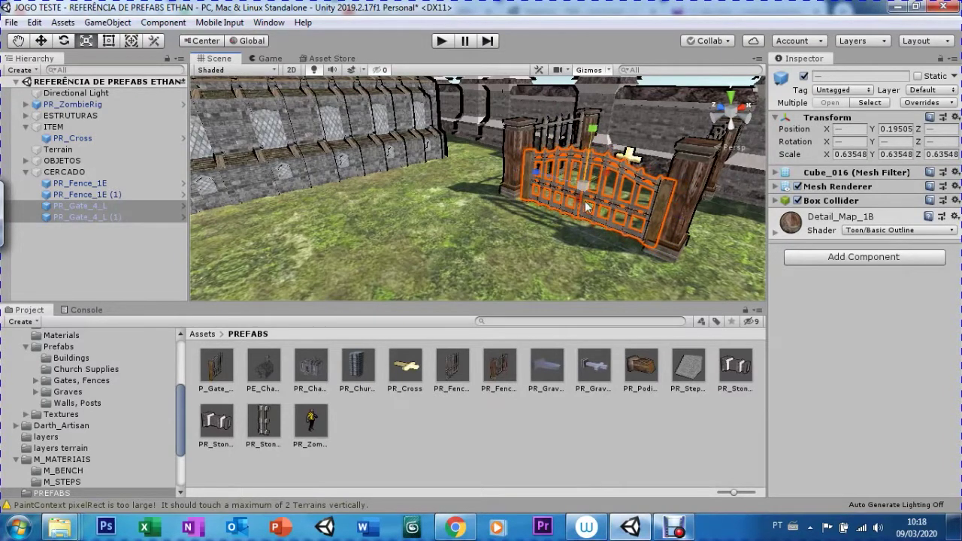
Lower both gates to Y -0.01 between the posts and check them head-on
{"action": "key", "text": "w"}
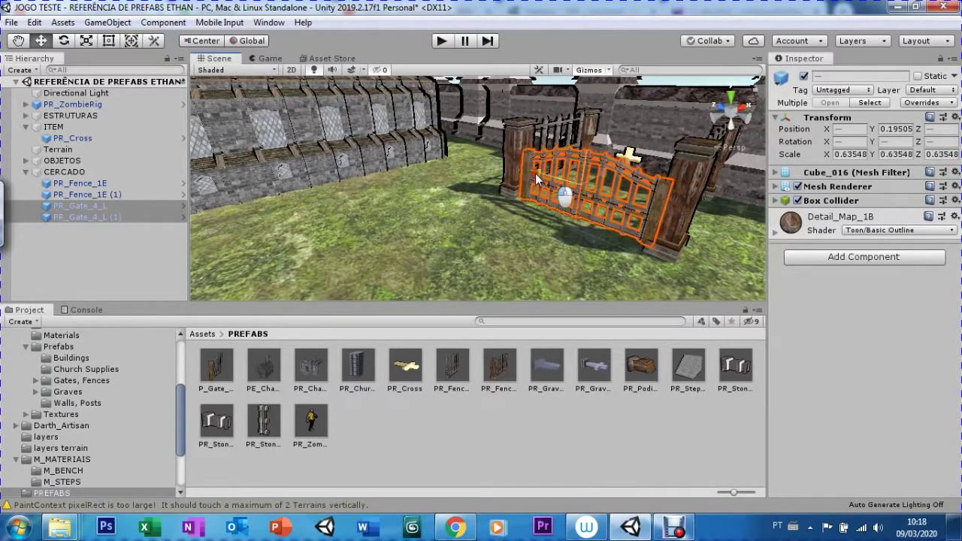
{"action": "mouse_move", "coordinate": [537, 178]}
{"action": "left_mouse_down"}
{"action": "mouse_move", "coordinate": [572, 134]}
{"action": "mouse_move", "coordinate": [602, 136]}
{"action": "left_mouse_up"}
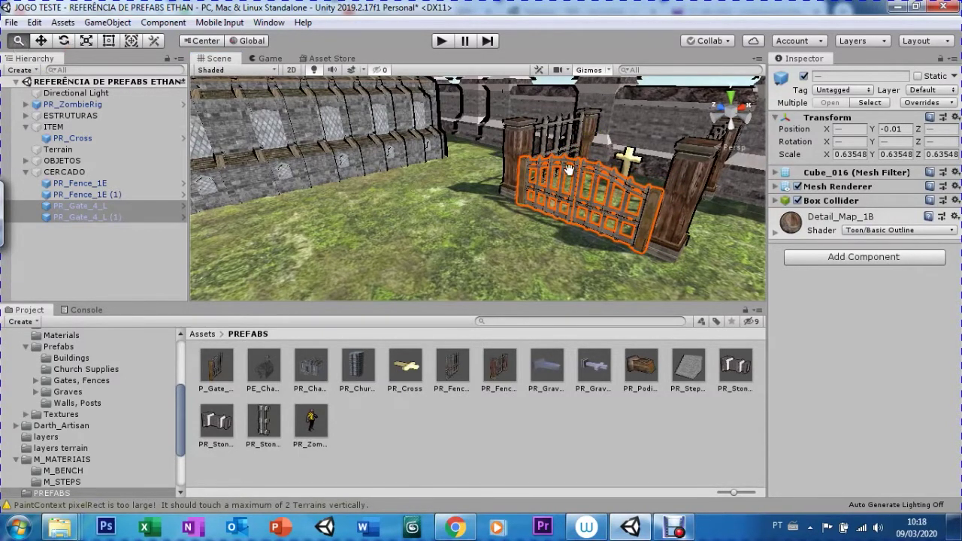
{"action": "right_click_drag", "start_coordinate": [572, 170], "coordinate": [579, 164], "text": "alt"}
{"action": "mouse_move", "coordinate": [579, 164]}
{"action": "left_mouse_down", "text": "alt"}
{"action": "mouse_move", "coordinate": [524, 225]}
{"action": "mouse_move", "coordinate": [574, 197]}
{"action": "mouse_move", "coordinate": [390, 195]}
{"action": "left_mouse_up", "text": "alt"}
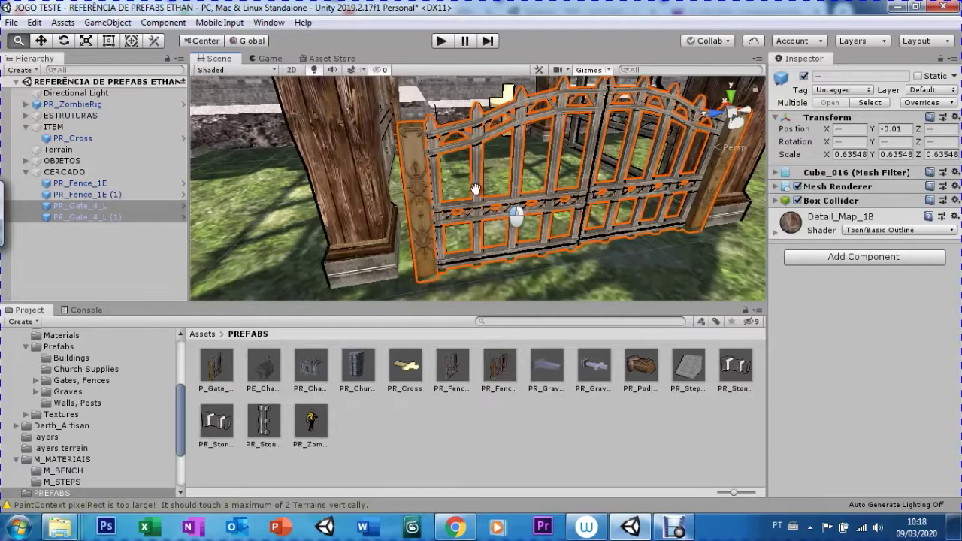
{"action": "left_click_drag", "start_coordinate": [389, 195], "coordinate": [722, 120], "text": "alt"}
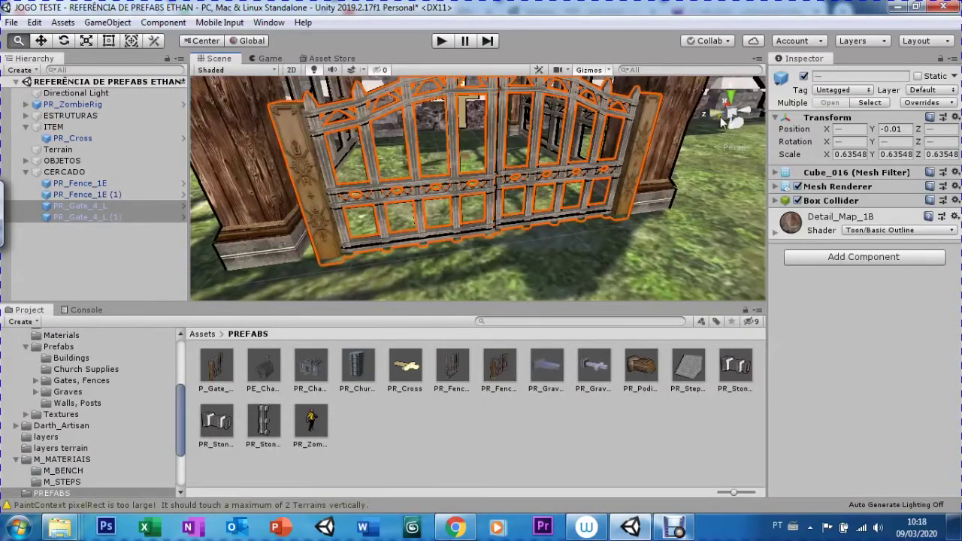
From a side view, shift the gates along X to centre them between the pillars, then zoom out
{"action": "left_click", "coordinate": [734, 120]}
{"action": "scroll", "coordinate": [457, 129], "scroll_direction": "down", "scroll_amount": 5}
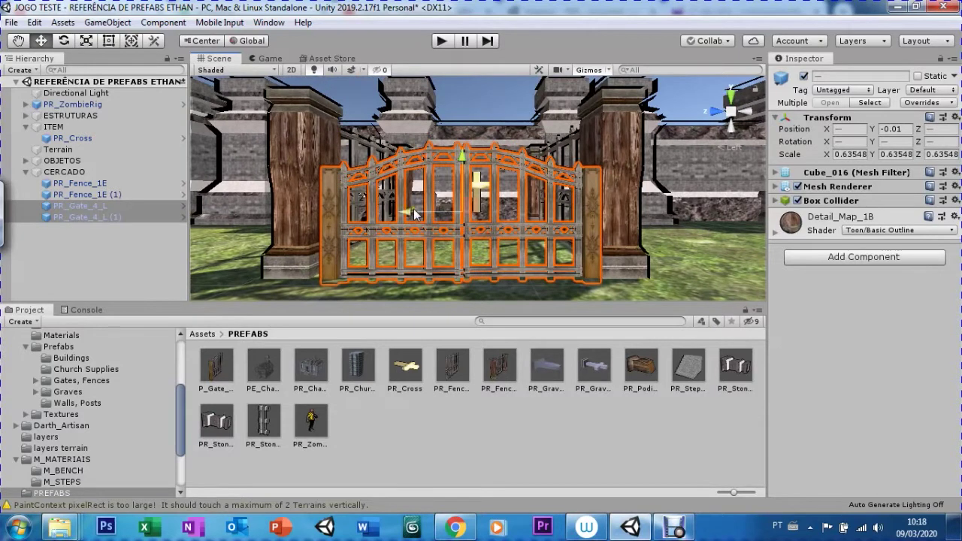
{"action": "left_click_drag", "start_coordinate": [414, 214], "coordinate": [412, 210]}
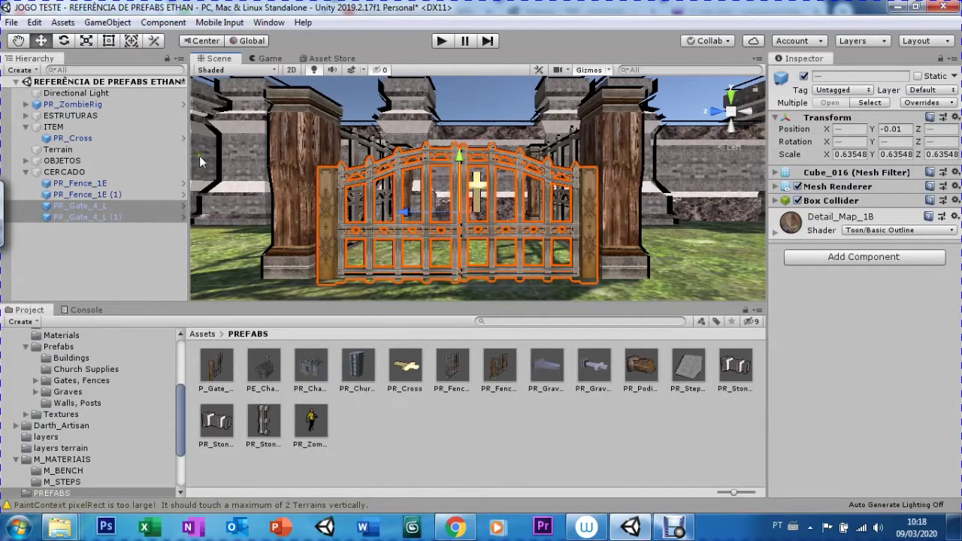
{"action": "left_click", "coordinate": [125, 258]}
{"action": "right_click_drag", "start_coordinate": [444, 230], "coordinate": [422, 181]}
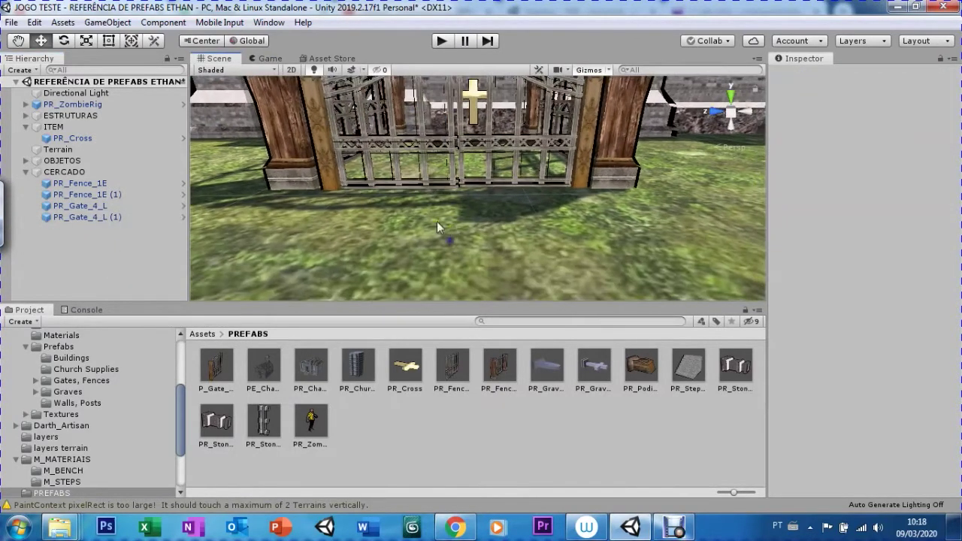